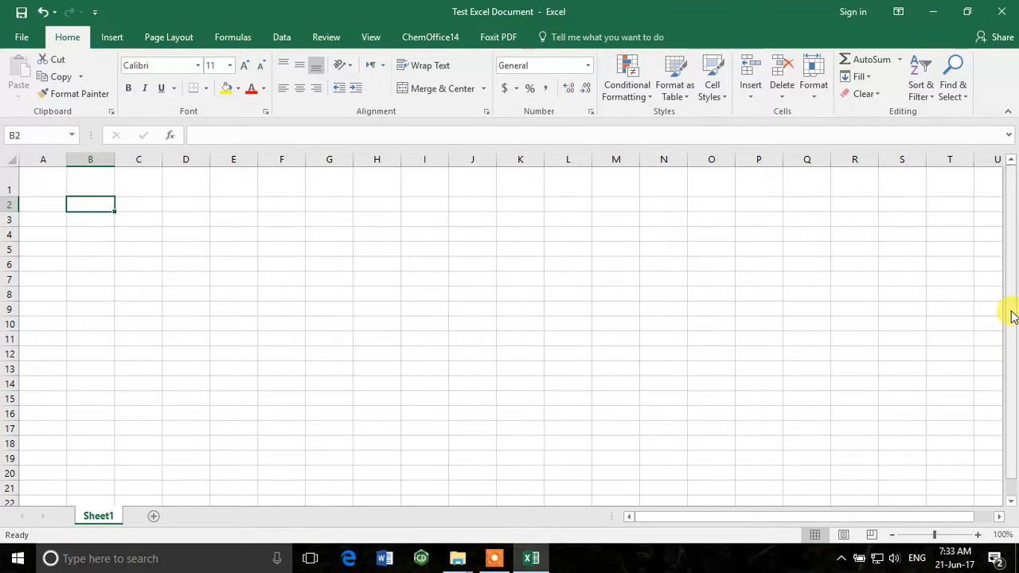
pyautogui.moveTo(1012, 316)
pyautogui.mouseDown()
pyautogui.moveTo(1002, 380)
pyautogui.moveTo(1004, 312)
pyautogui.mouseUp()
pyautogui.moveTo(891, 519); pyautogui.dragTo(780, 522)
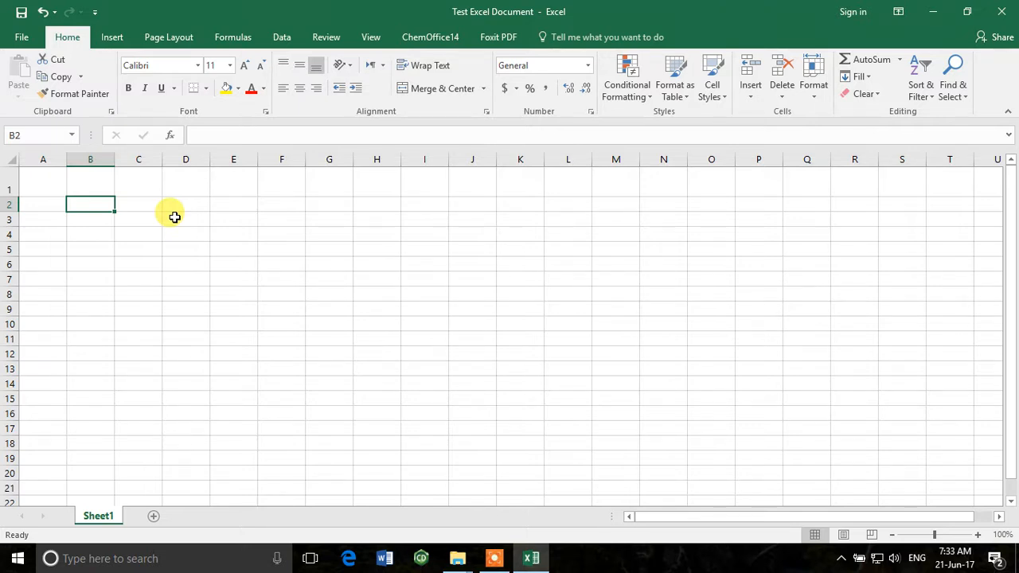
# Enter the table headers S.No., Date, Day, Names and Marks across cells B2 to F2
pyautogui.write('S.No.')
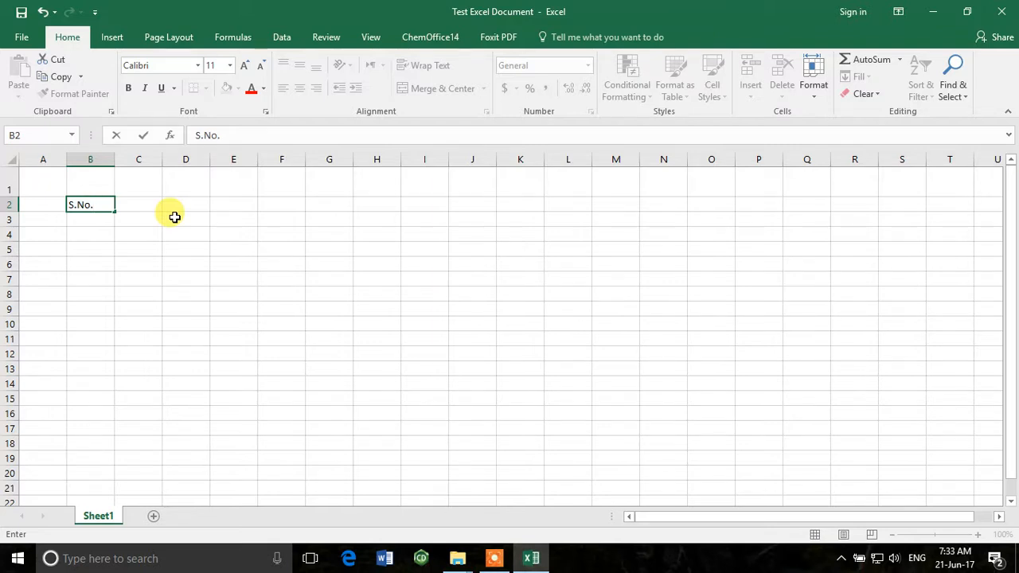
pyautogui.press('Tab')
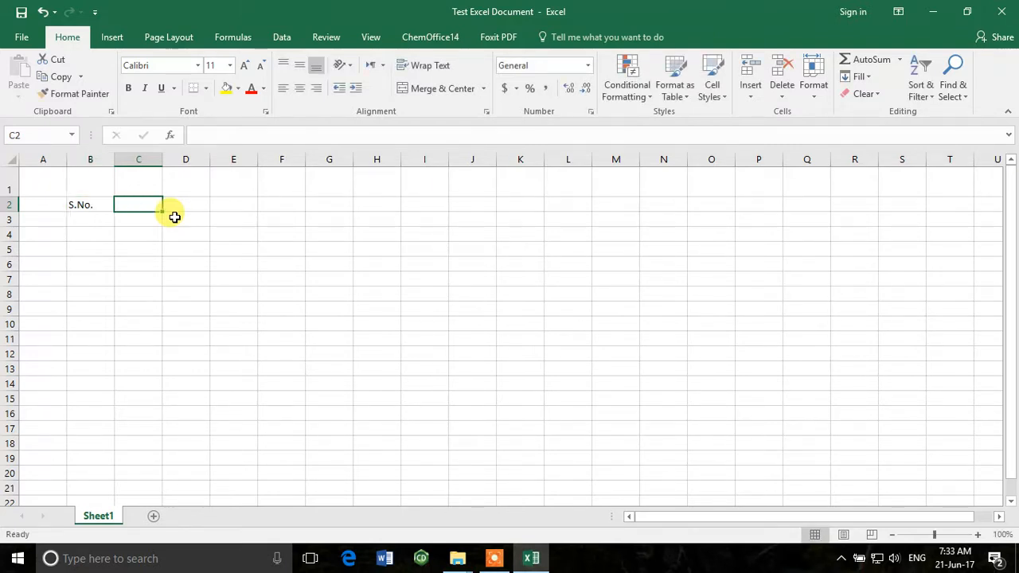
pyautogui.write('Date')
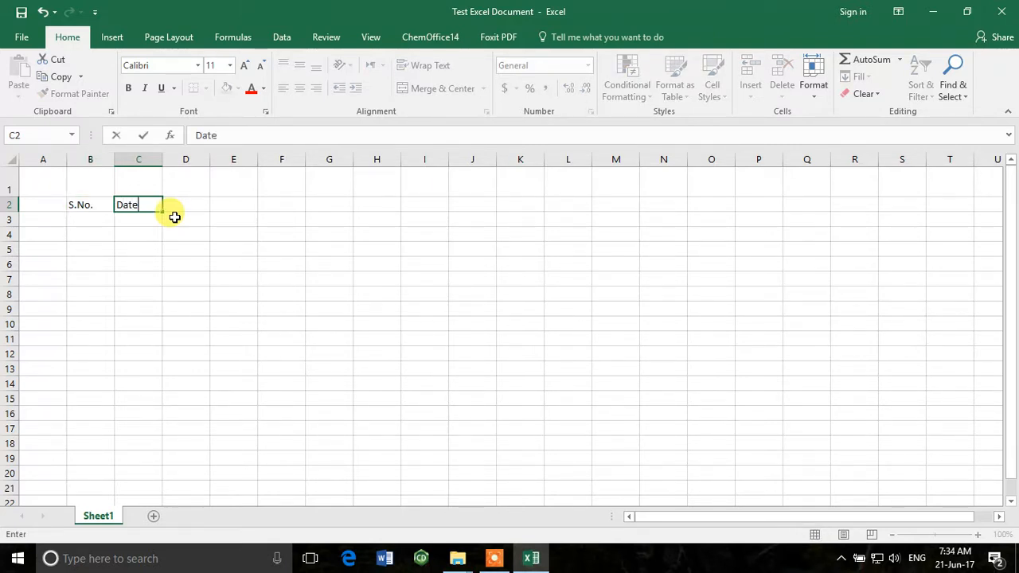
pyautogui.press('Tab')
pyautogui.write('Da')
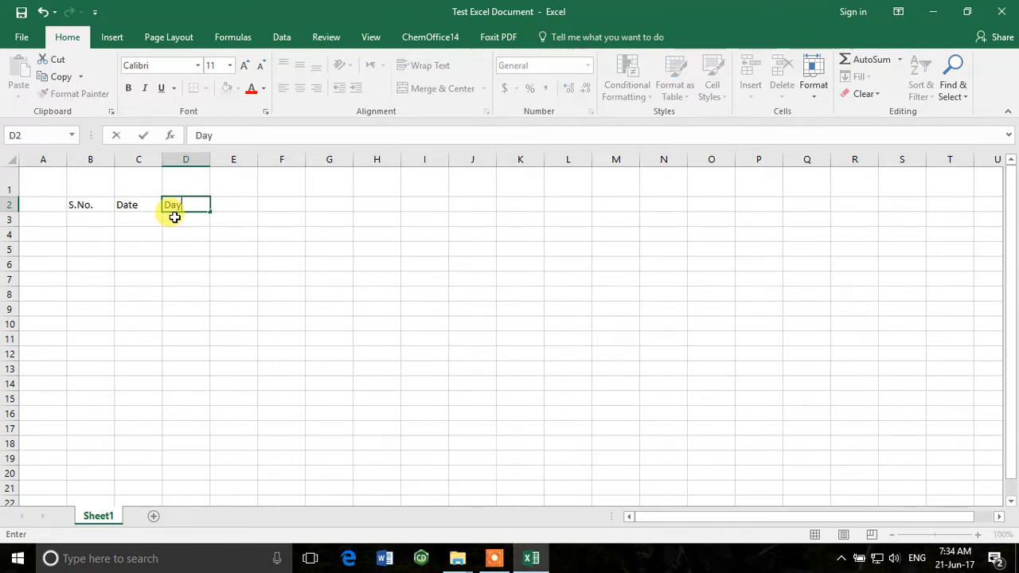
pyautogui.press('Tab')
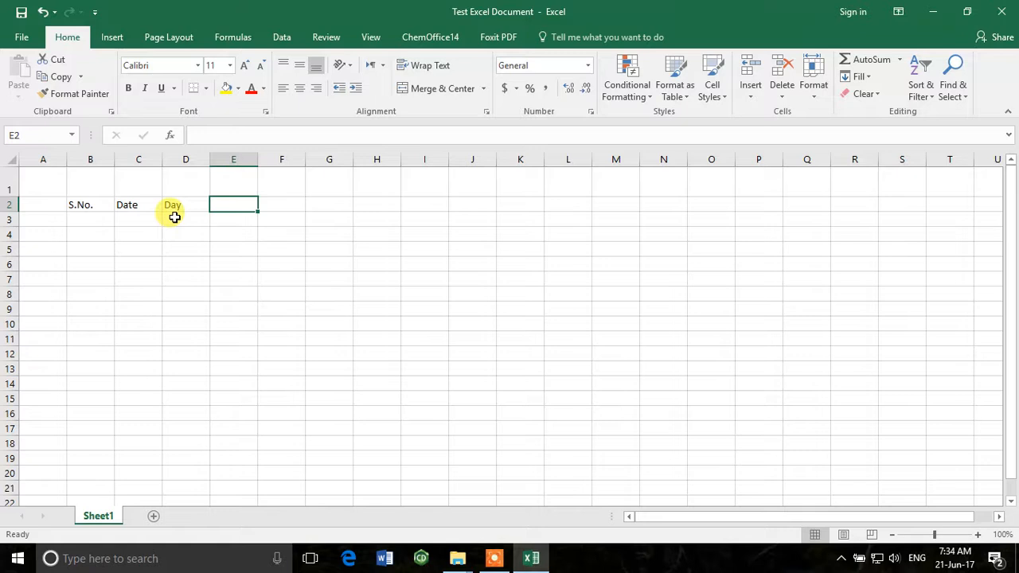
pyautogui.write('Names')
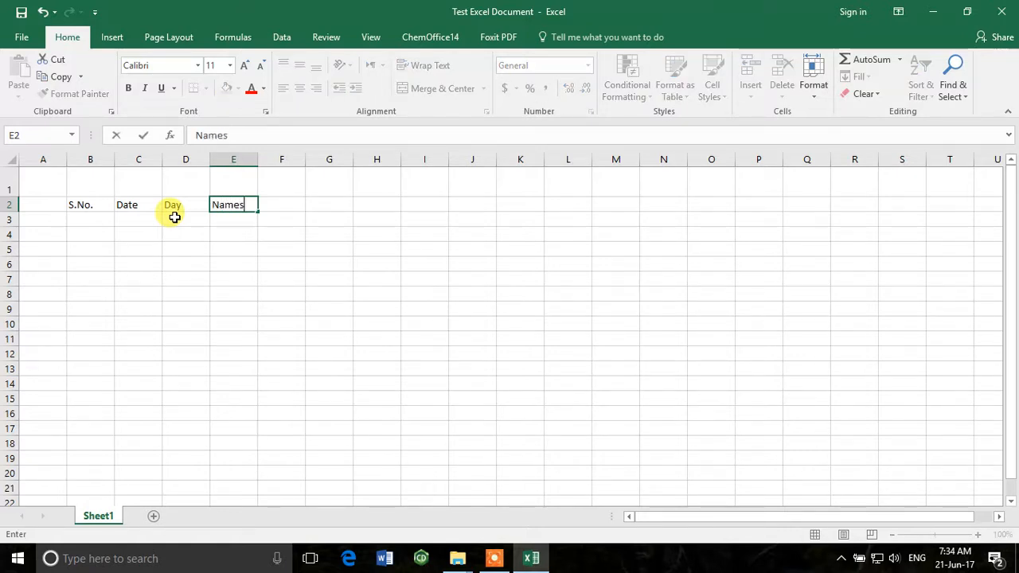
pyautogui.press('Tab')
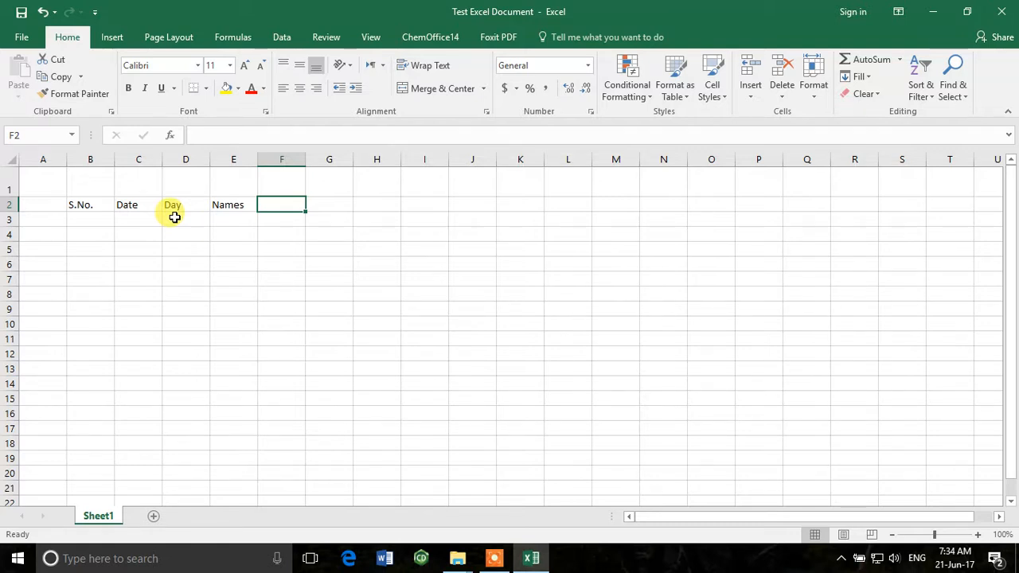
pyautogui.write('Marks')
pyautogui.press('Return')
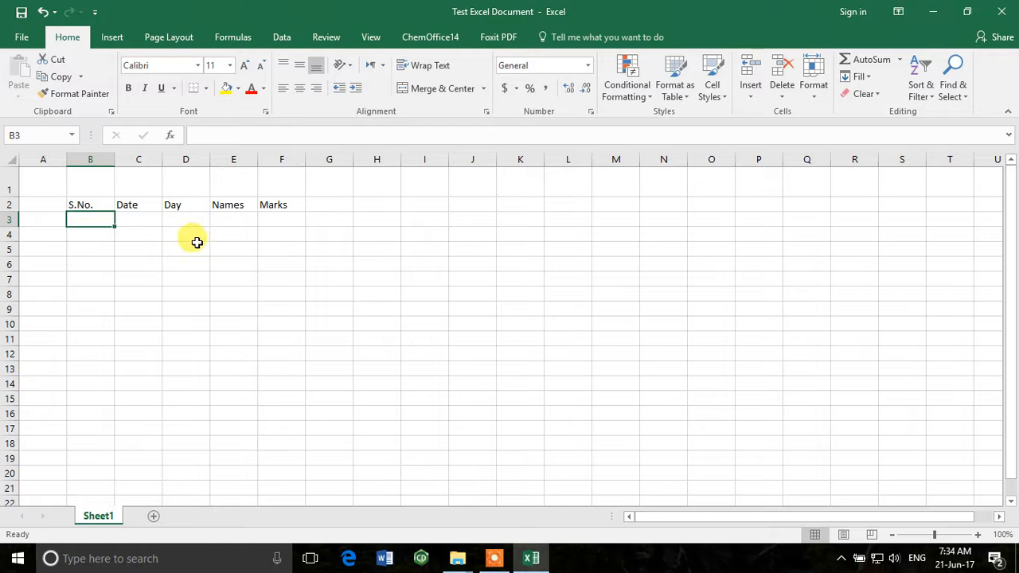
# Enter the serial numbers 1, 2 and 3 in cells B3 to B5 under S.No
pyautogui.write('1')
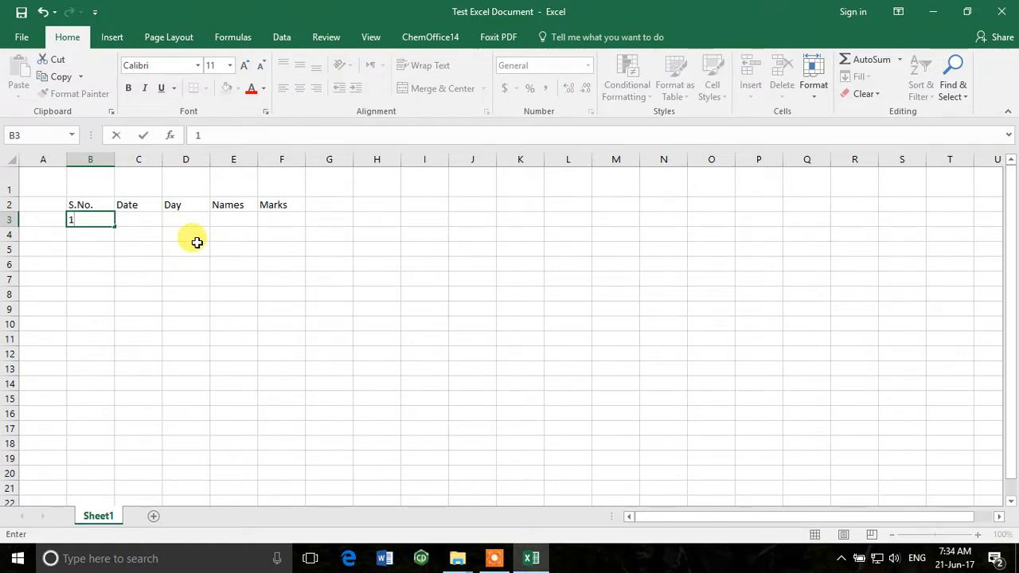
pyautogui.press('Return')
pyautogui.write('2')
pyautogui.press('Return')
pyautogui.write('3')
pyautogui.press('Return')
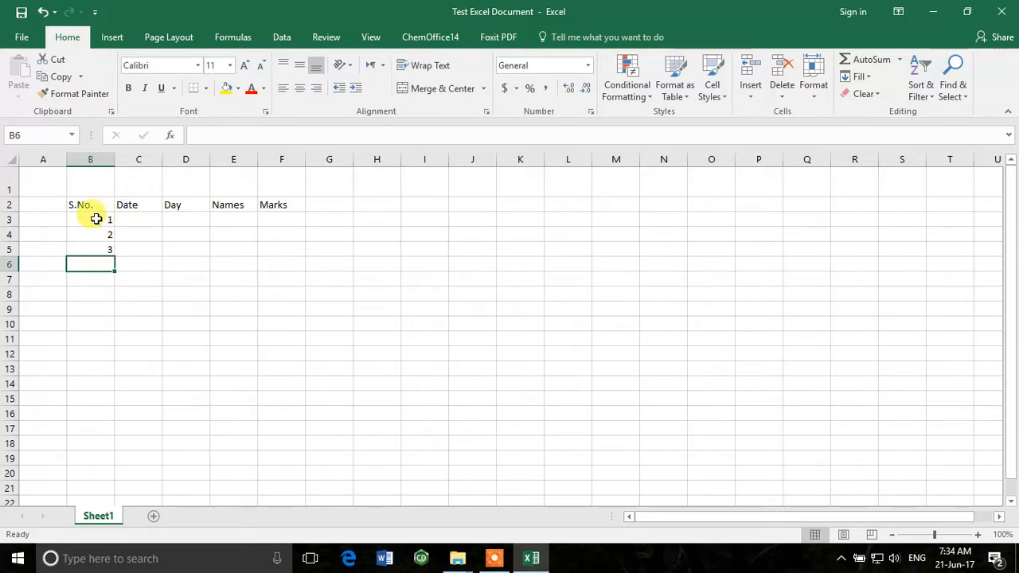
# Extend the serial number series from B3:B5 down to 15 in cell B17
pyautogui.moveTo(95, 219); pyautogui.dragTo(101, 248)
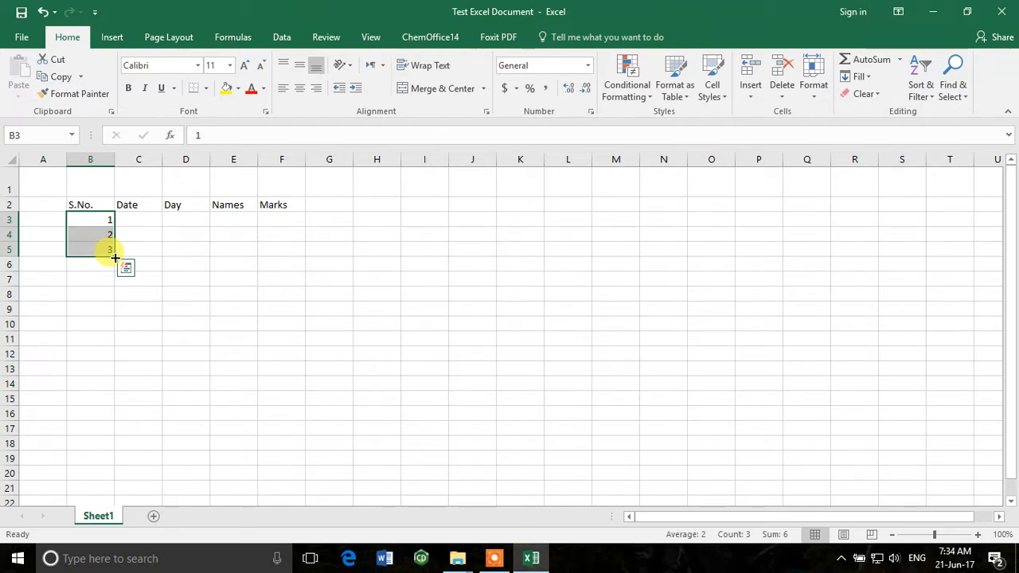
pyautogui.moveTo(115, 258); pyautogui.dragTo(97, 428)
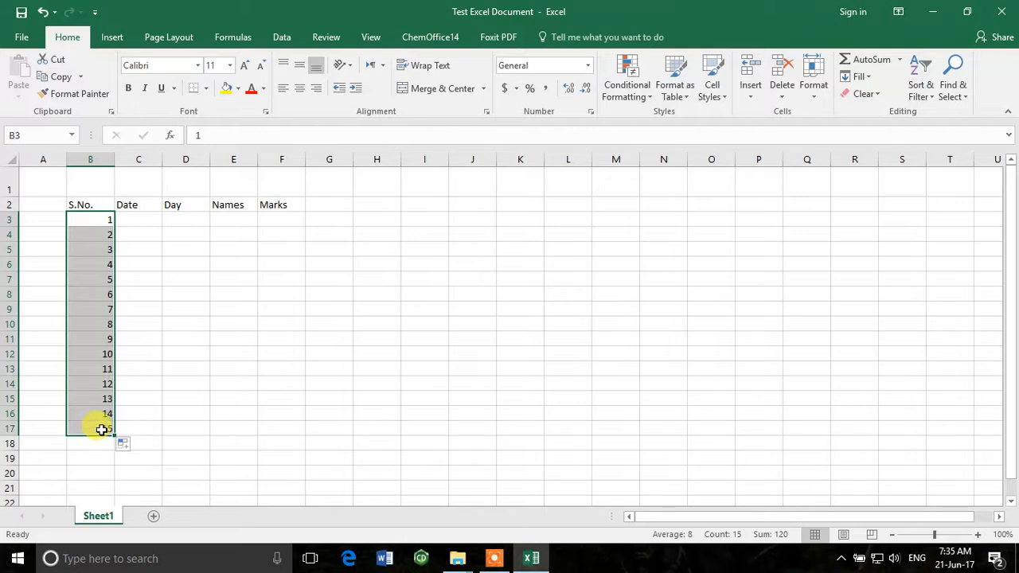
pyautogui.click(154, 310)
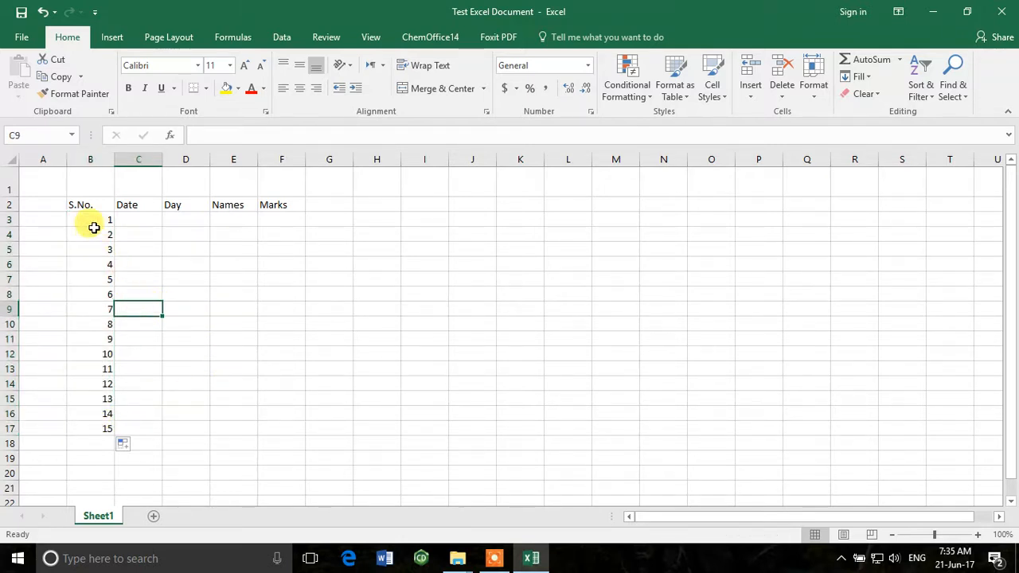
# Enter the date 21/06/2017 in cell C3 under the Date header
pyautogui.click(148, 223)
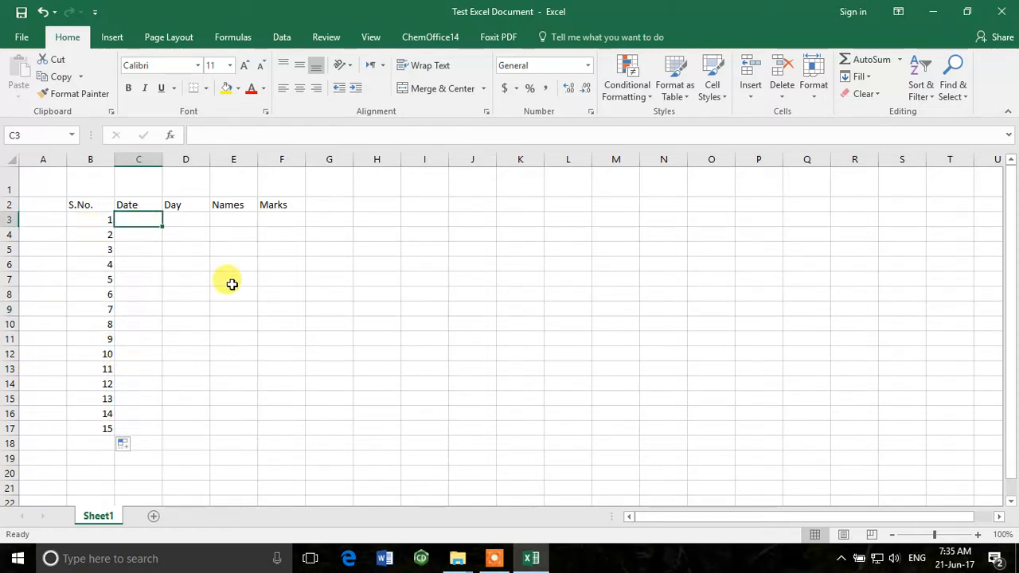
pyautogui.write('2')
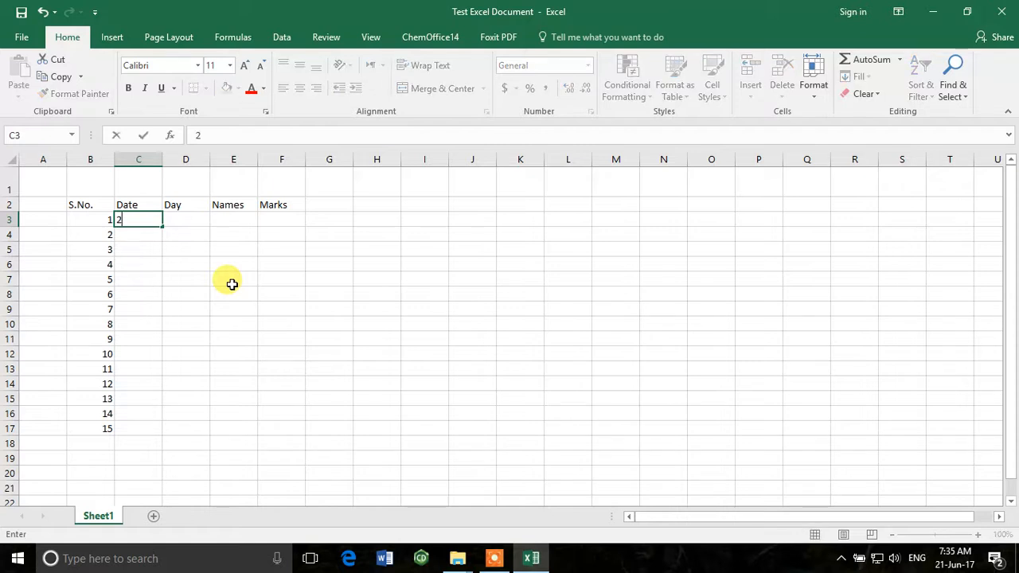
pyautogui.write('1/06/2017')
pyautogui.press('Return')
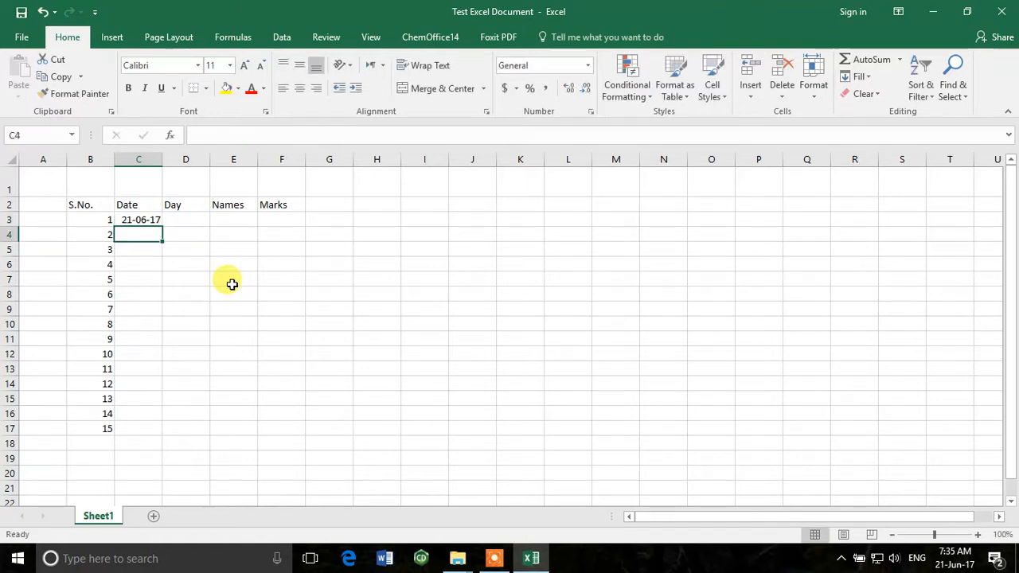
# Fill consecutive daily dates from C3 down to cell C17
pyautogui.click(154, 218)
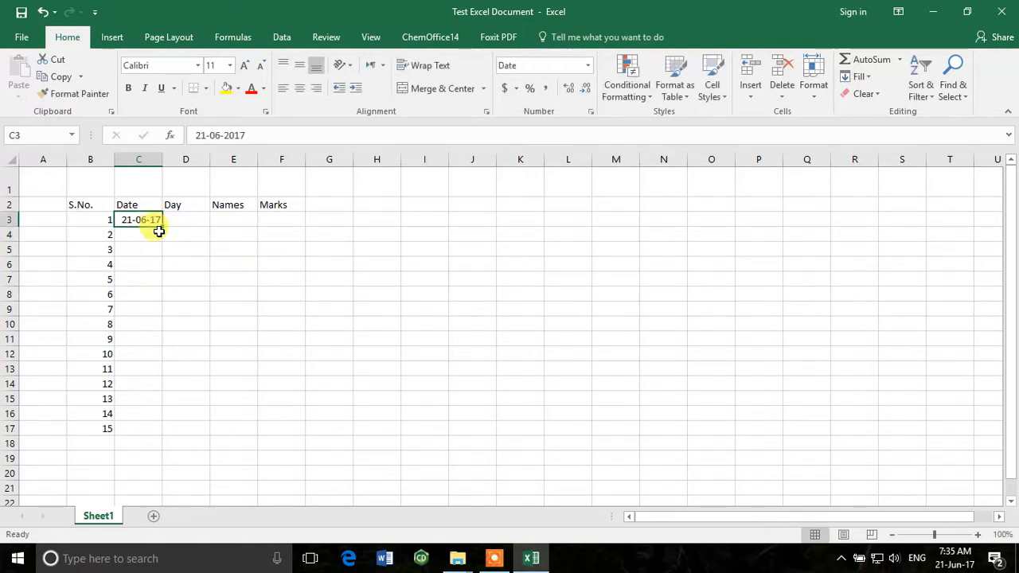
pyautogui.moveTo(162, 227); pyautogui.dragTo(156, 433)
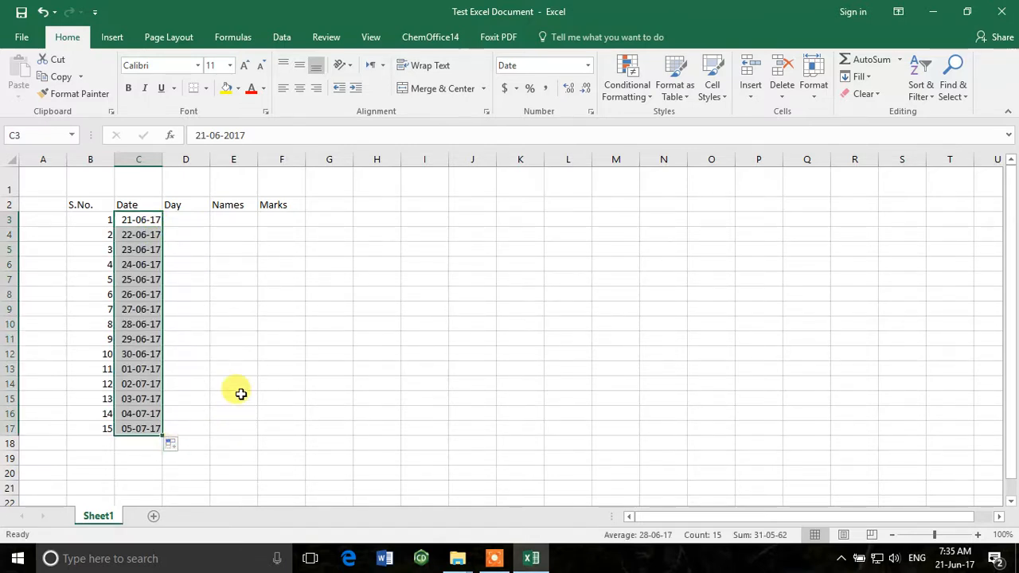
pyautogui.click(230, 313)
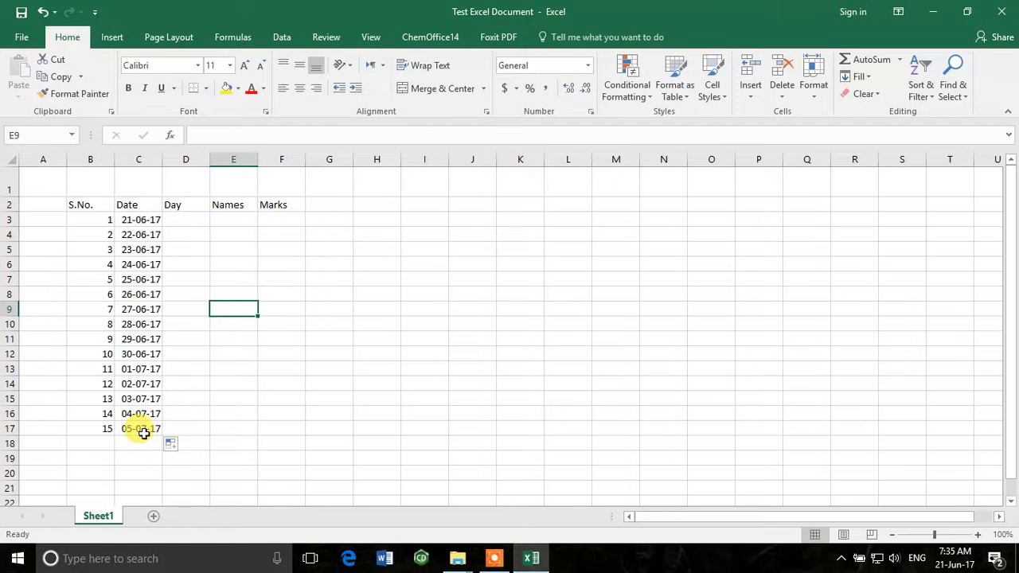
# Enter Wednesday, Thursday and Friday in cells D3 to D5 under the Day header
pyautogui.click(187, 220)
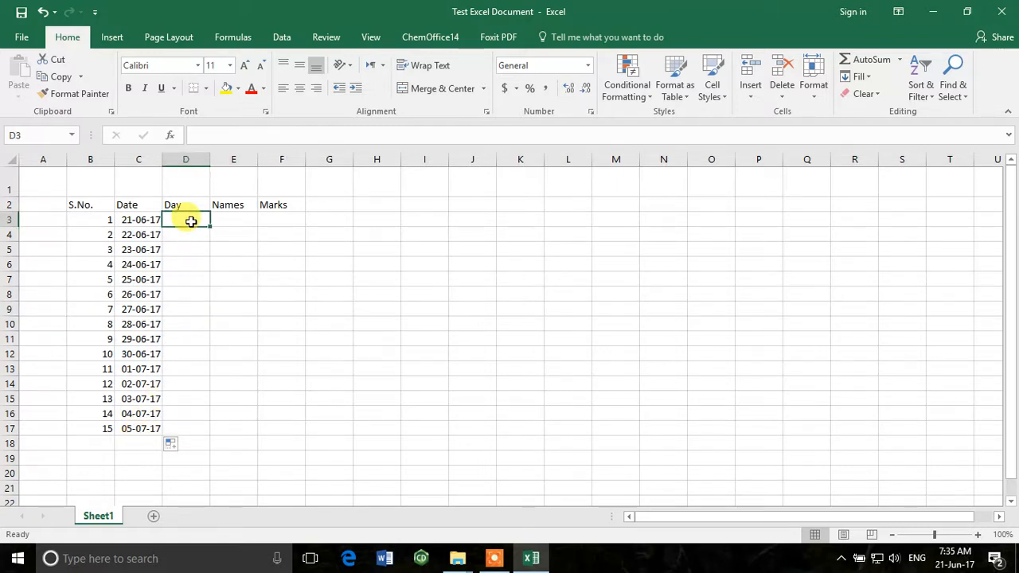
pyautogui.write('Wed')
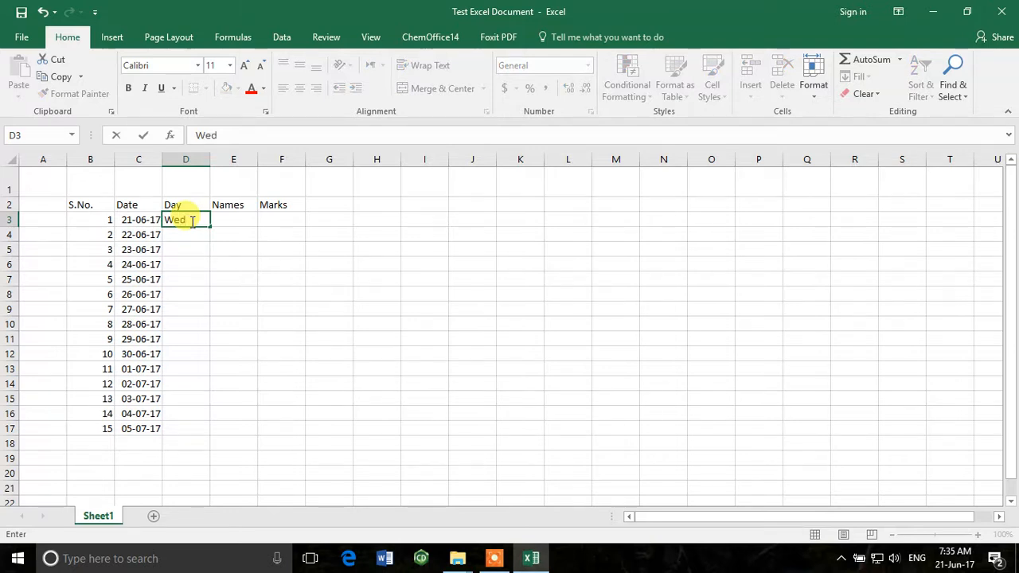
pyautogui.write('nesday')
pyautogui.press('Return')
pyautogui.write('THursday')
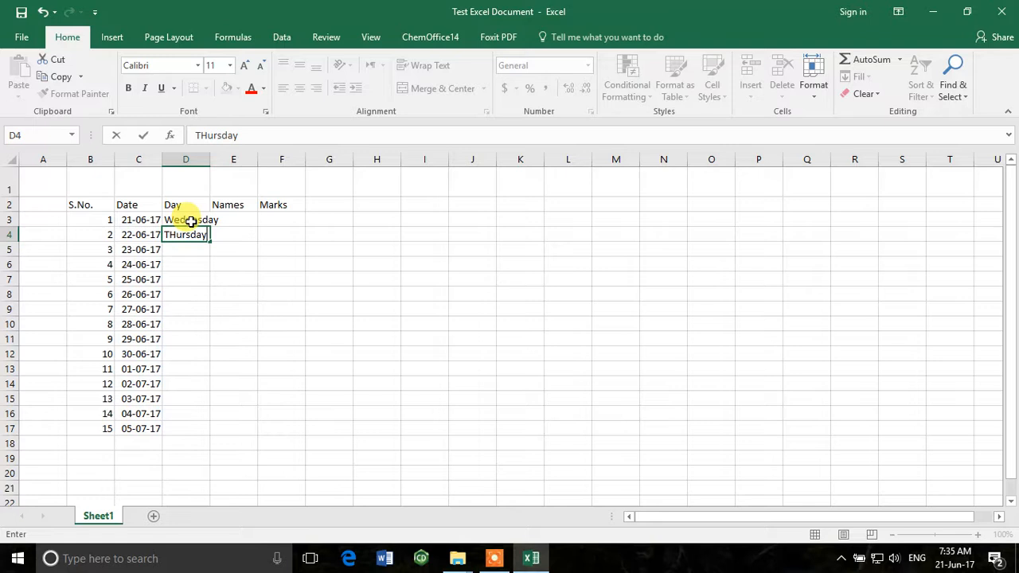
pyautogui.press('Return')
pyautogui.write('Friday')
pyautogui.press('Return')
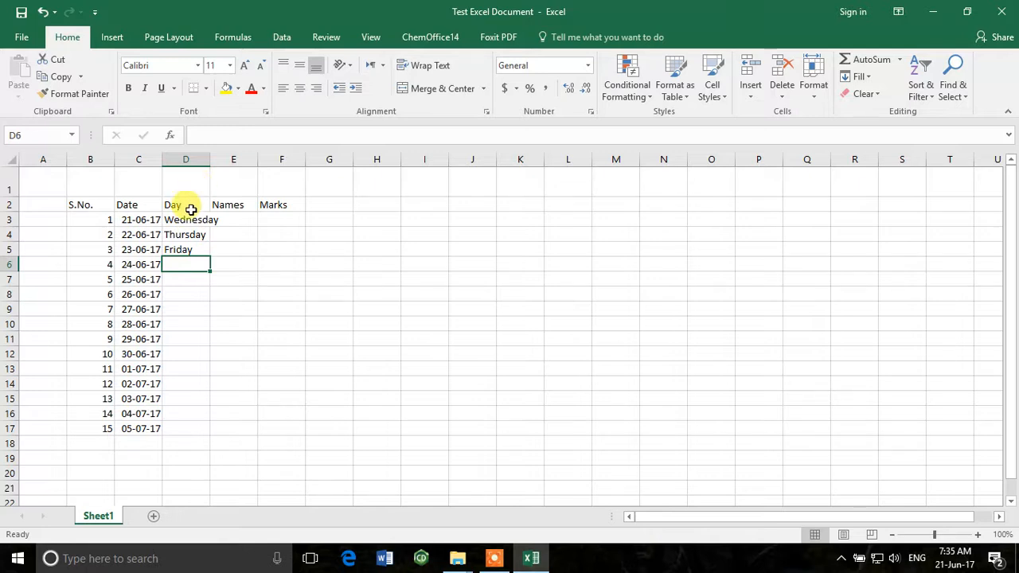
# Extend the weekday series from D3:D5 down to D17 and autofit the width of the S.No. column
pyautogui.moveTo(188, 216); pyautogui.dragTo(207, 430)
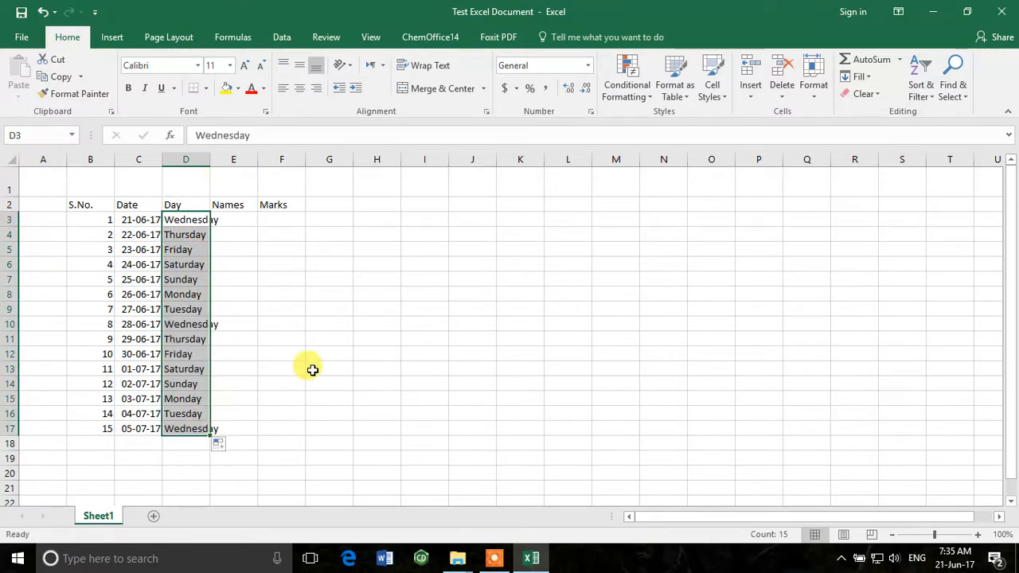
pyautogui.click(296, 354)
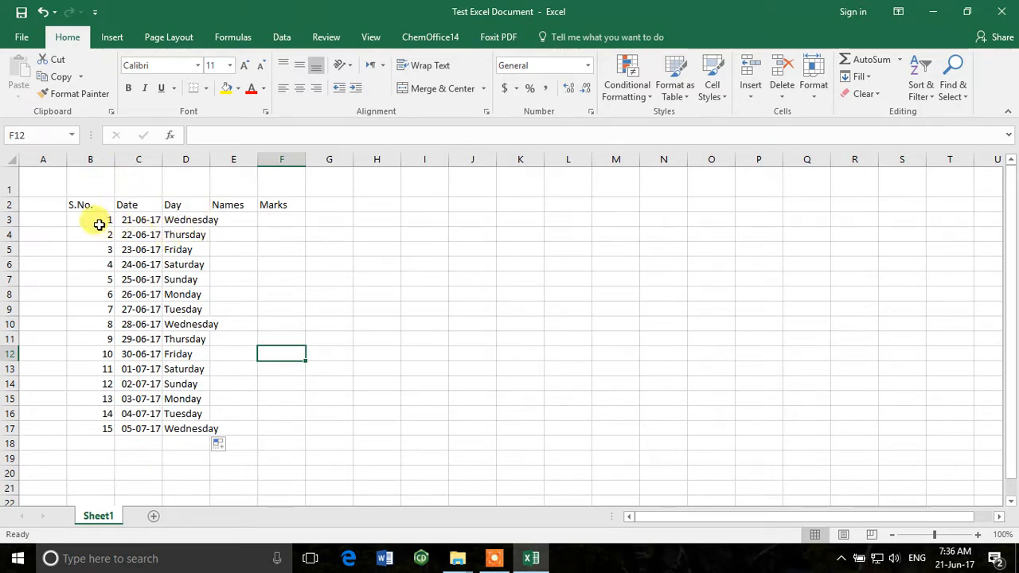
pyautogui.doubleClick(114, 158)
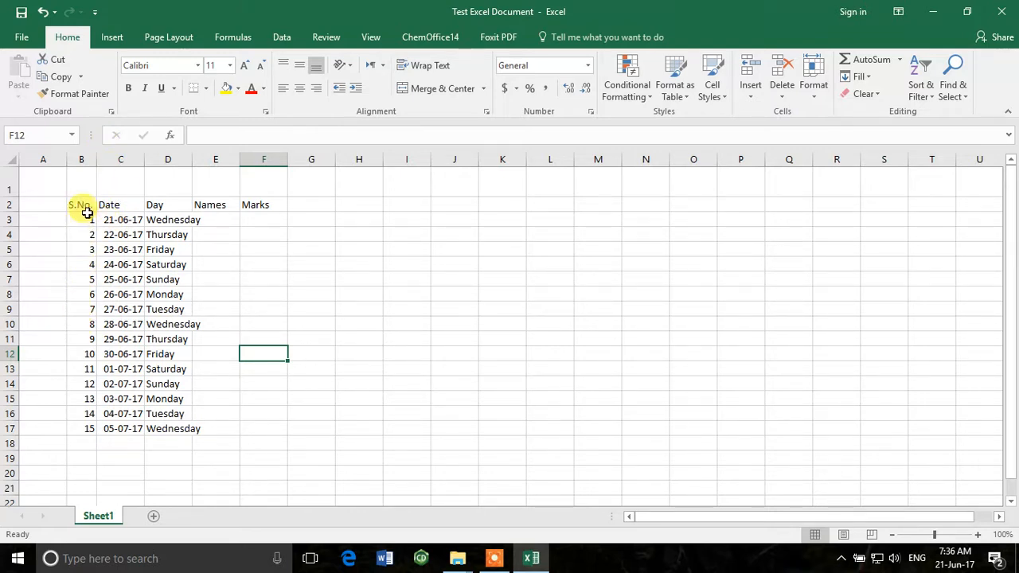
# Enter Student1, Student2 and Student3 in cells E3 to E5 and extend the series down to Student15 in E17
pyautogui.click(227, 214)
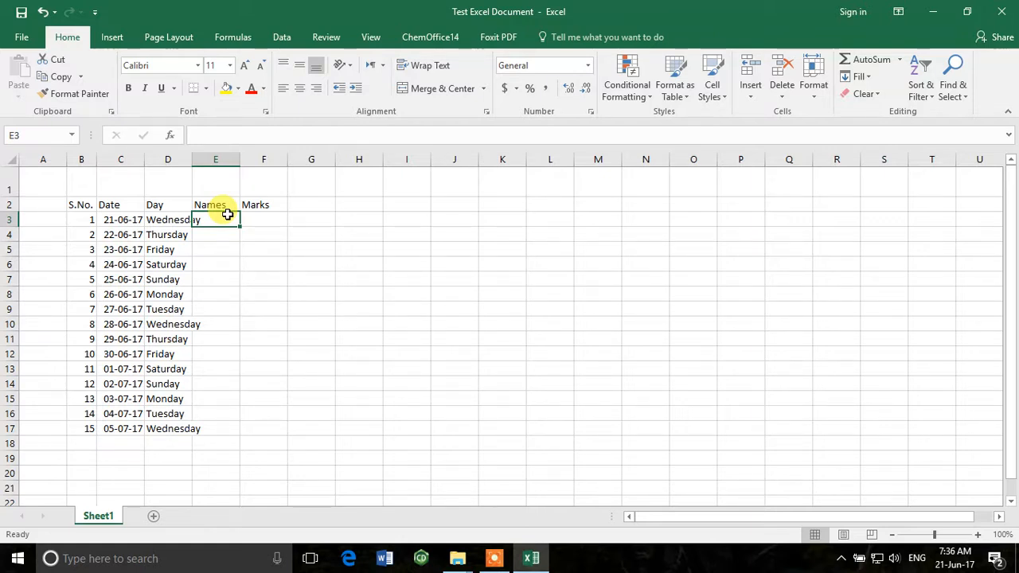
pyautogui.write('Std')
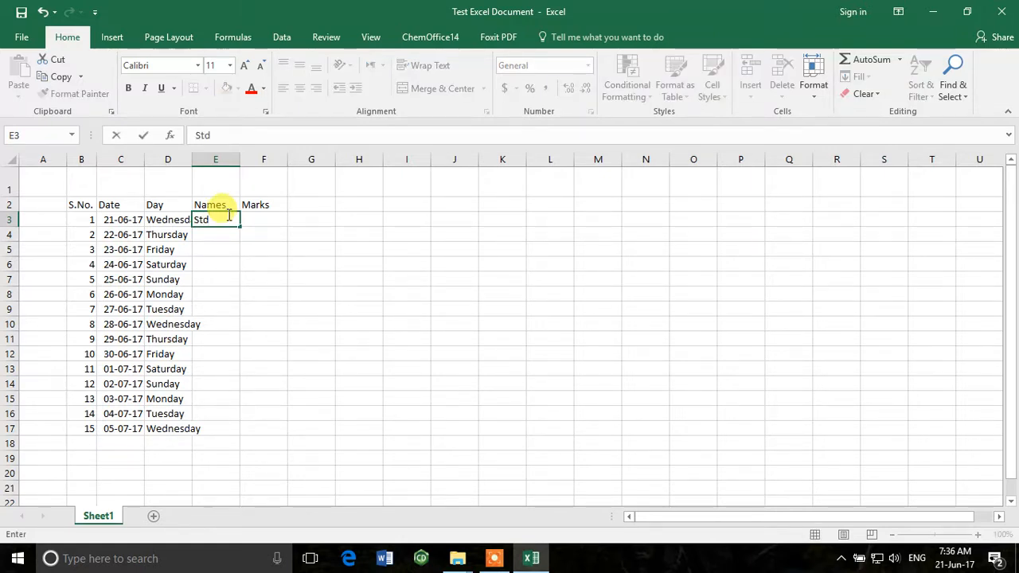
pyautogui.write('udent1')
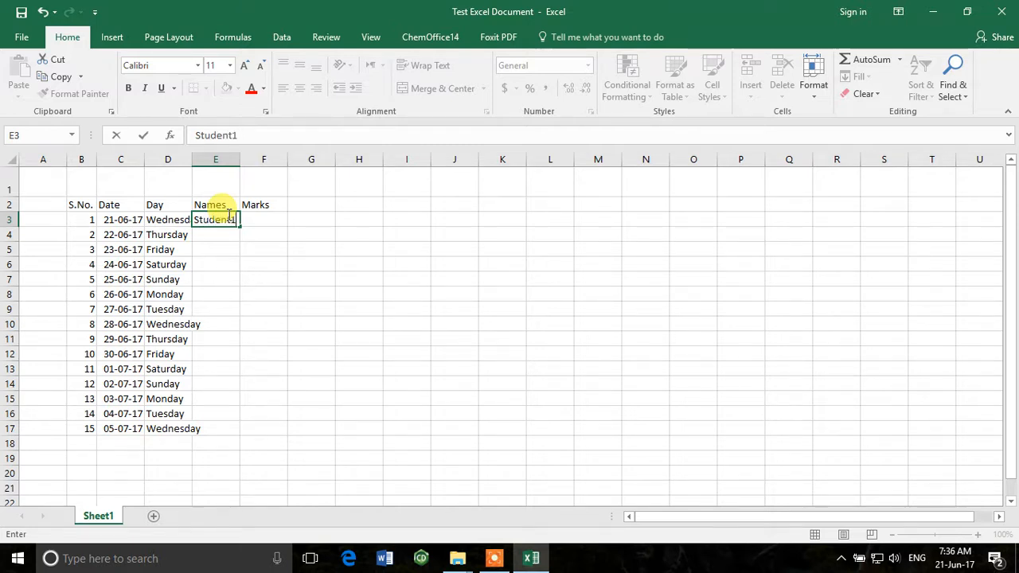
pyautogui.press('Return')
pyautogui.write('Student2')
pyautogui.press('Return')
pyautogui.write('Student3')
pyautogui.press('Return')
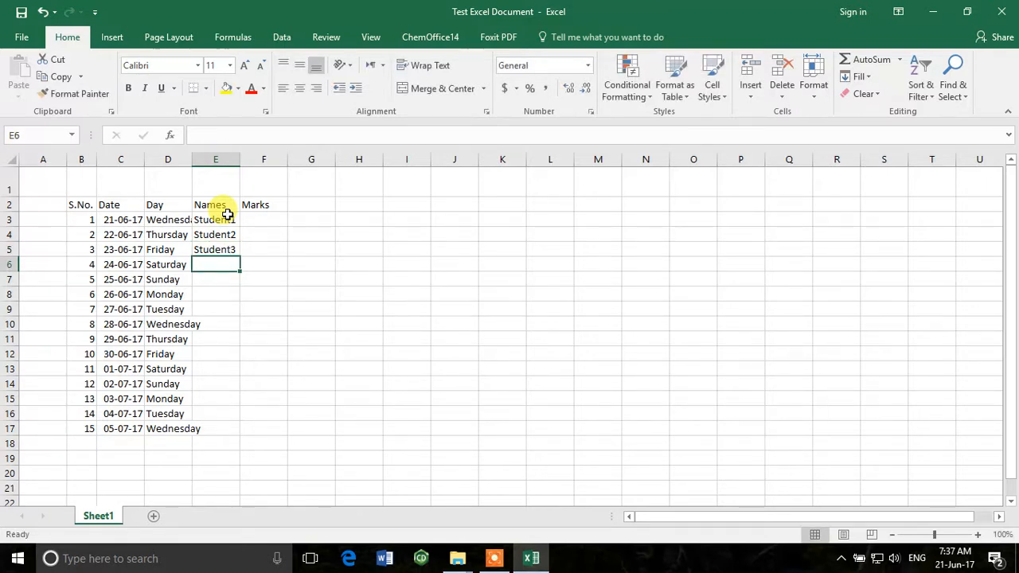
pyautogui.moveTo(227, 216); pyautogui.dragTo(248, 439)
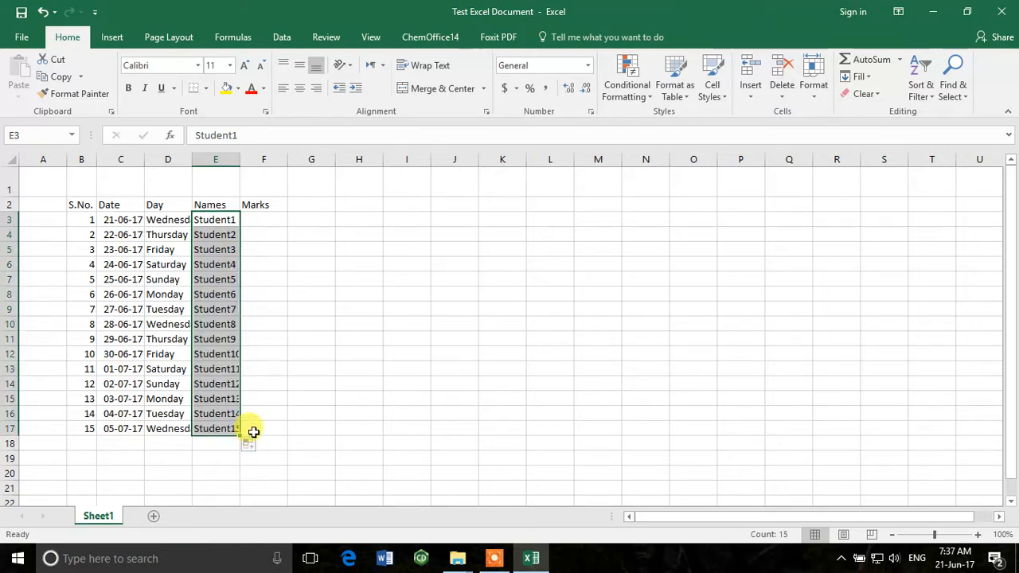
# Enter the marks 10, 20 and 30 in cells F3 to F5 and extend the series down to 150 in F17
pyautogui.click(271, 221)
pyautogui.write('10')
pyautogui.press('Return')
pyautogui.write('2')
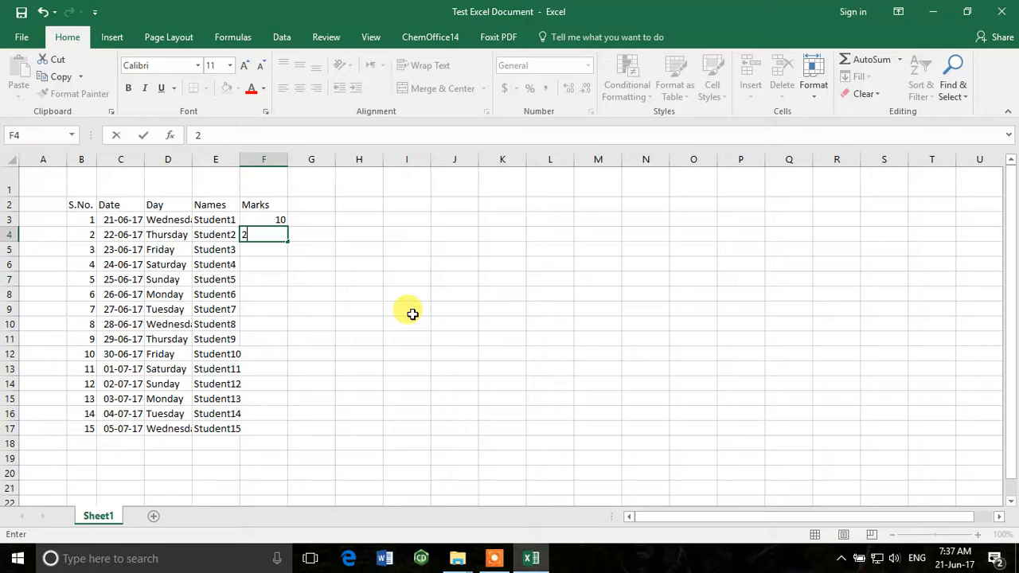
pyautogui.write('0')
pyautogui.press('Return')
pyautogui.write('30')
pyautogui.press('Return')
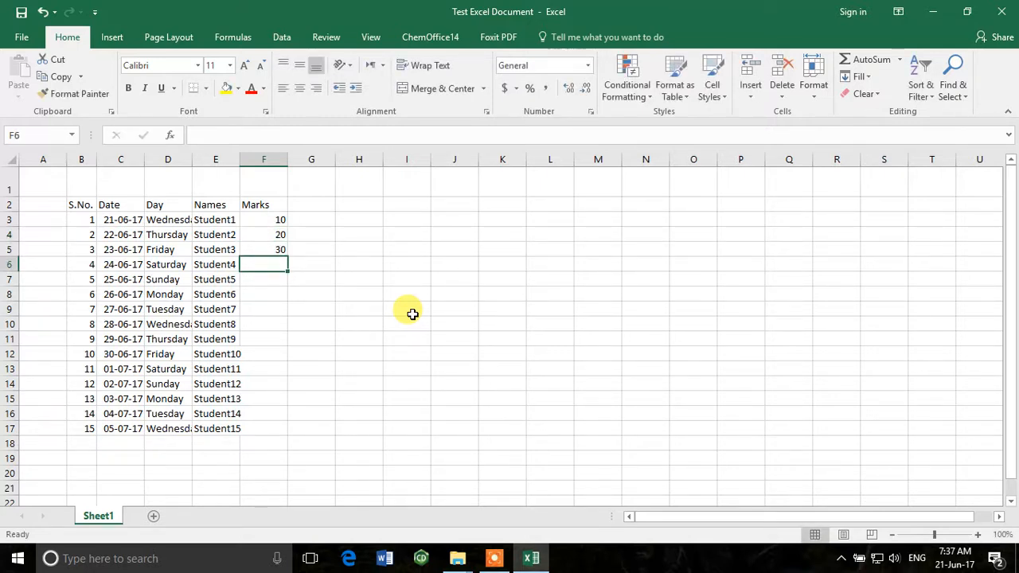
pyautogui.moveTo(268, 218); pyautogui.dragTo(276, 431)
pyautogui.click(398, 381)
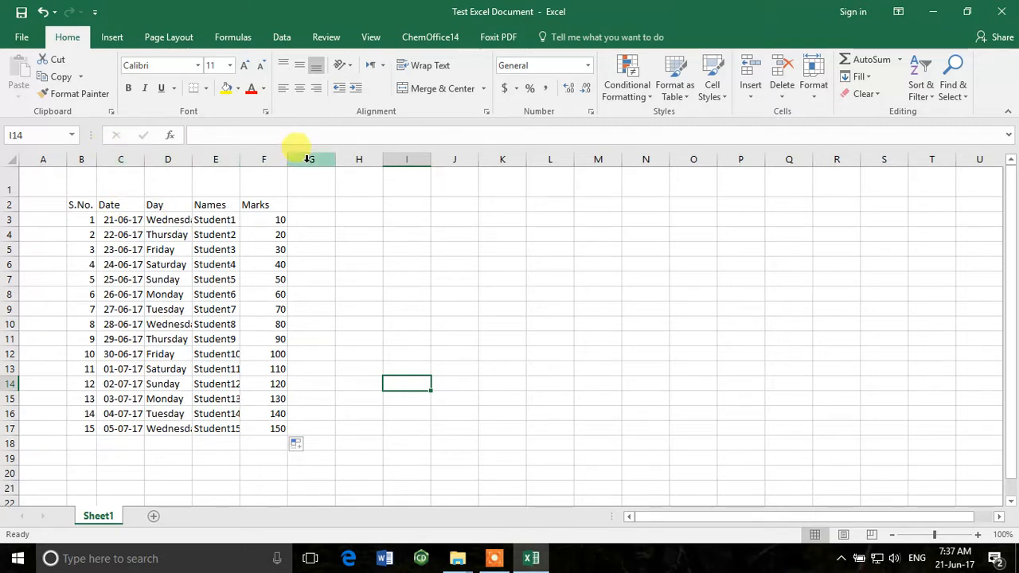
# Autofit the widths of columns C to F to their contents
pyautogui.click(111, 156)
pyautogui.moveTo(111, 156); pyautogui.dragTo(267, 154)
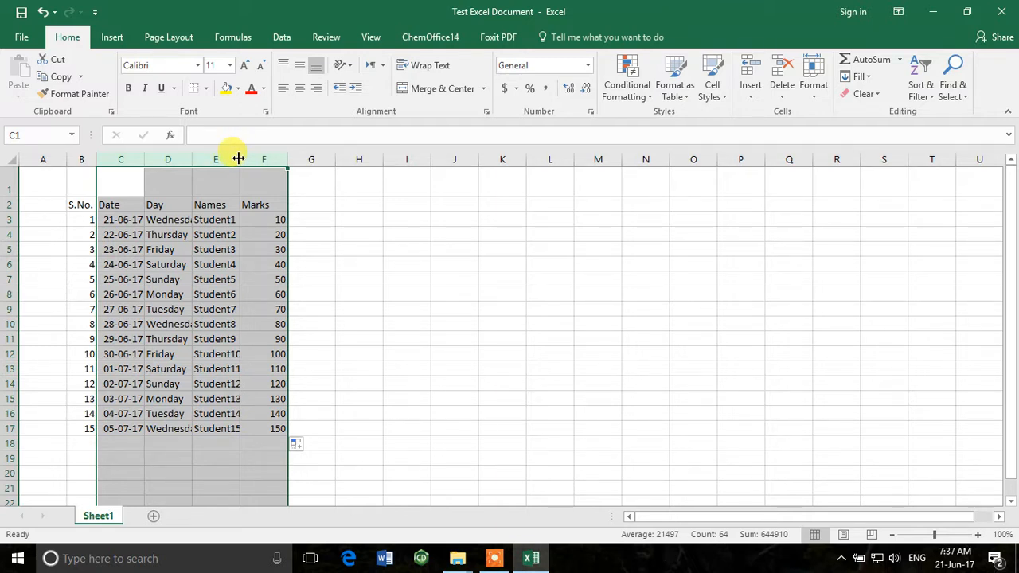
pyautogui.doubleClick(238, 158)
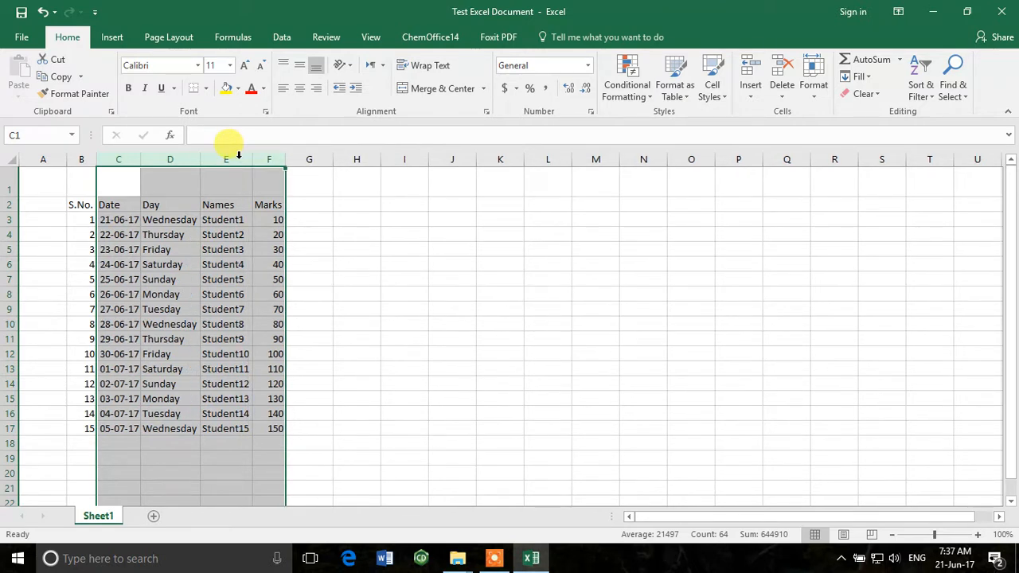
pyautogui.click(341, 413)
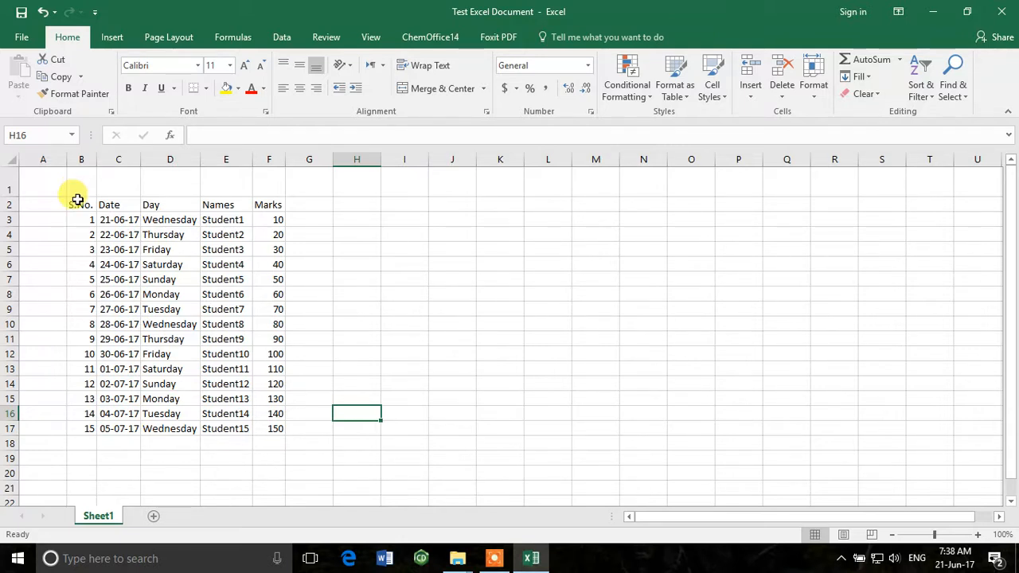
# Make the header row B2:F2 bold and set its font size to 12
pyautogui.moveTo(92, 206); pyautogui.dragTo(261, 207)
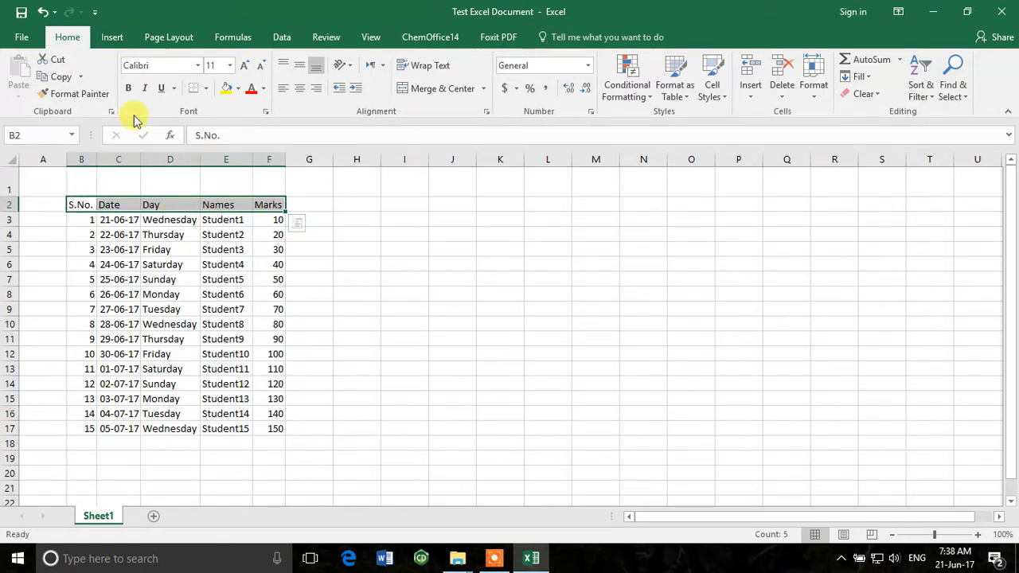
pyautogui.click(127, 87)
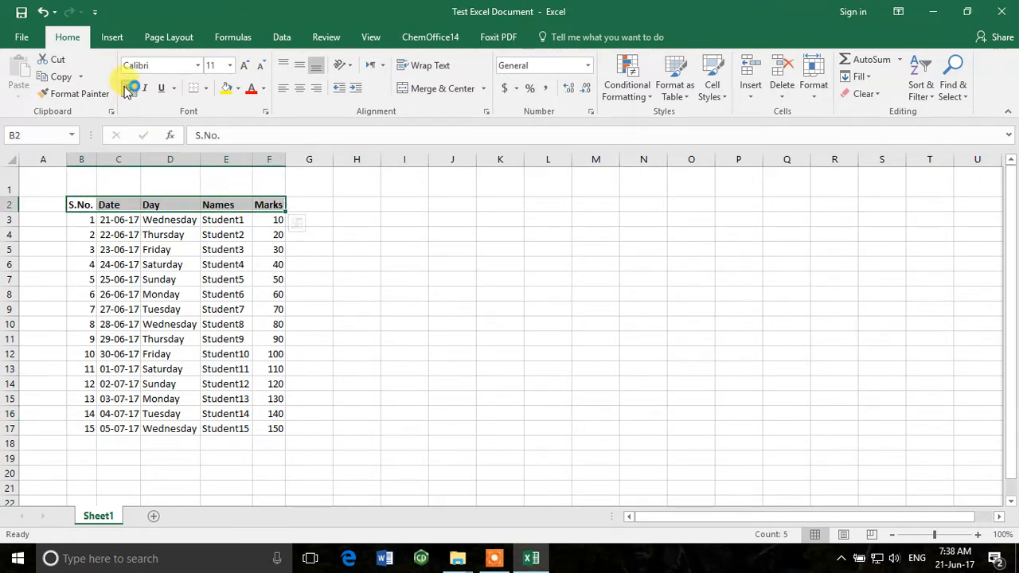
pyautogui.click(198, 65)
pyautogui.click(200, 66)
pyautogui.click(228, 66)
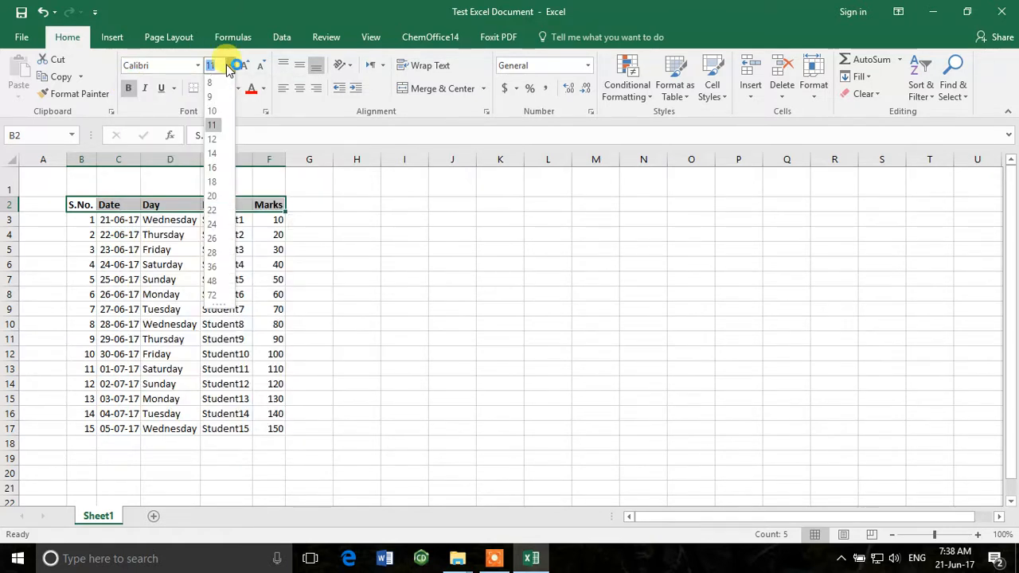
pyautogui.click(212, 139)
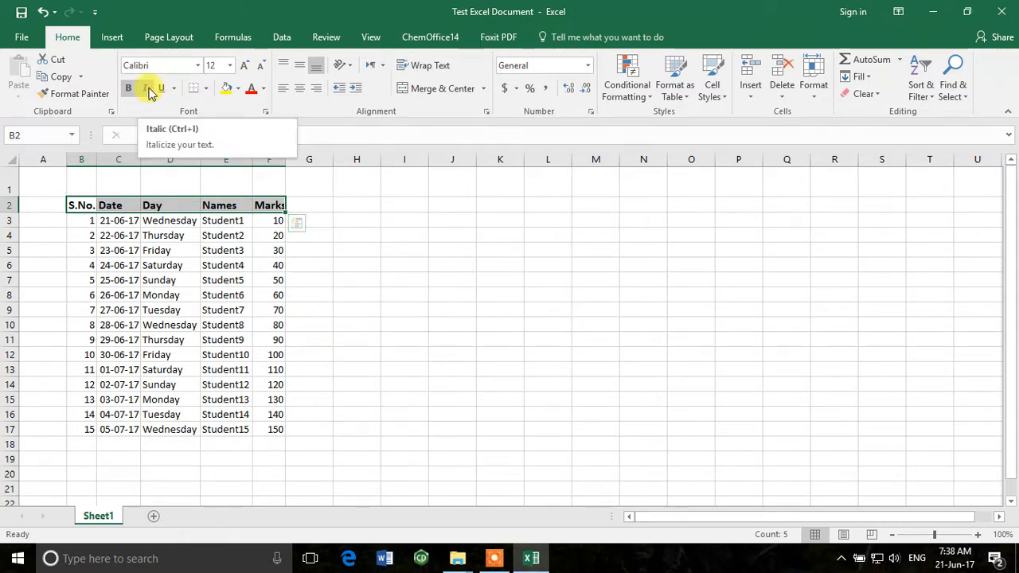
pyautogui.click(175, 89)
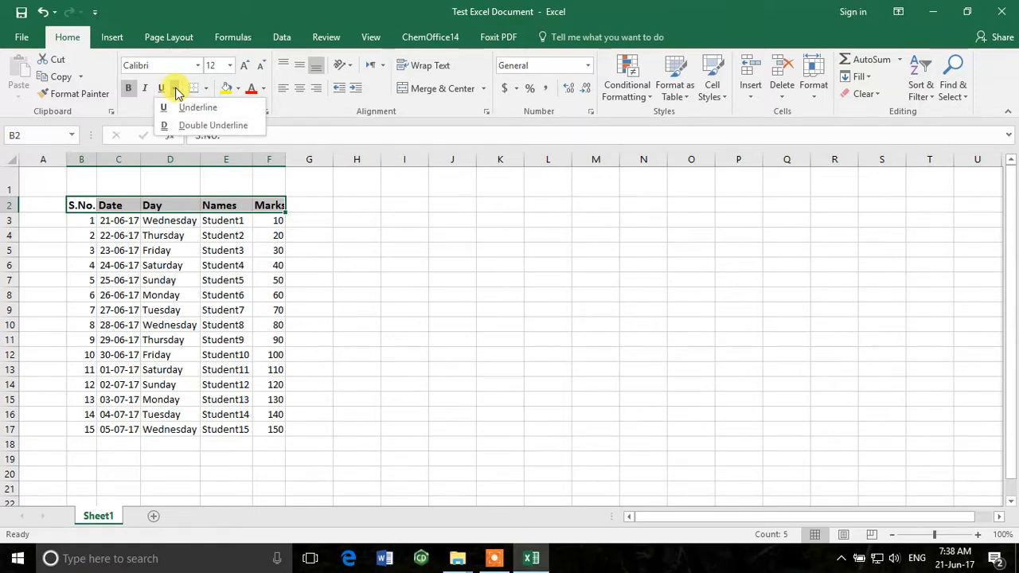
pyautogui.click(176, 90)
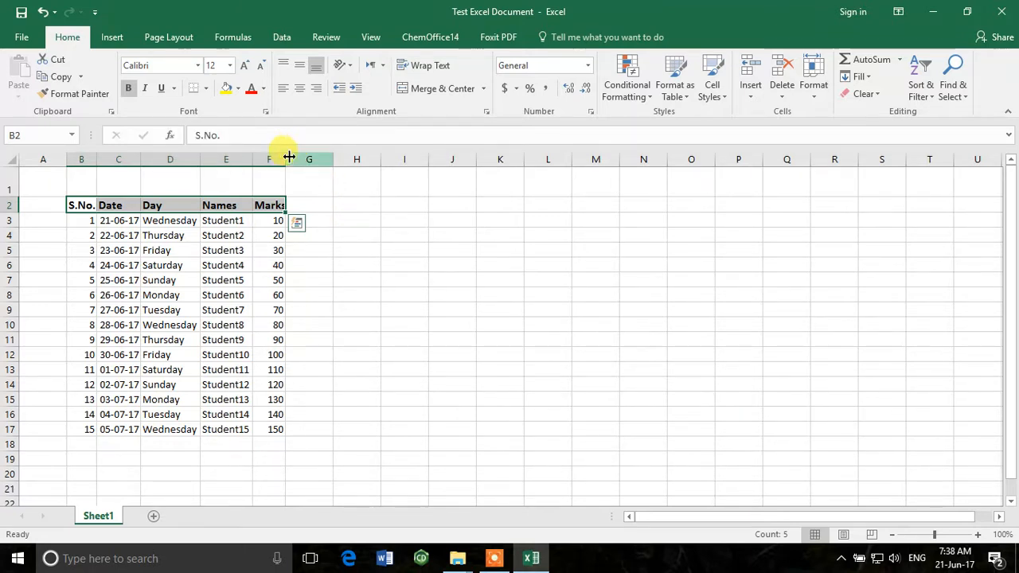
# Set the header row's font colour to the standard purple and fill its cells with light orange
pyautogui.click(264, 88)
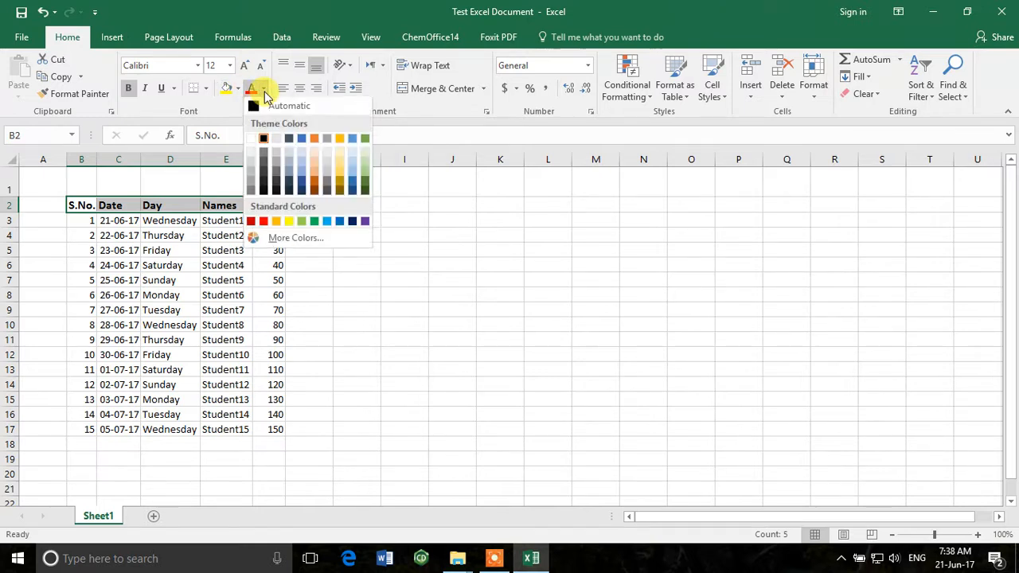
pyautogui.click(365, 222)
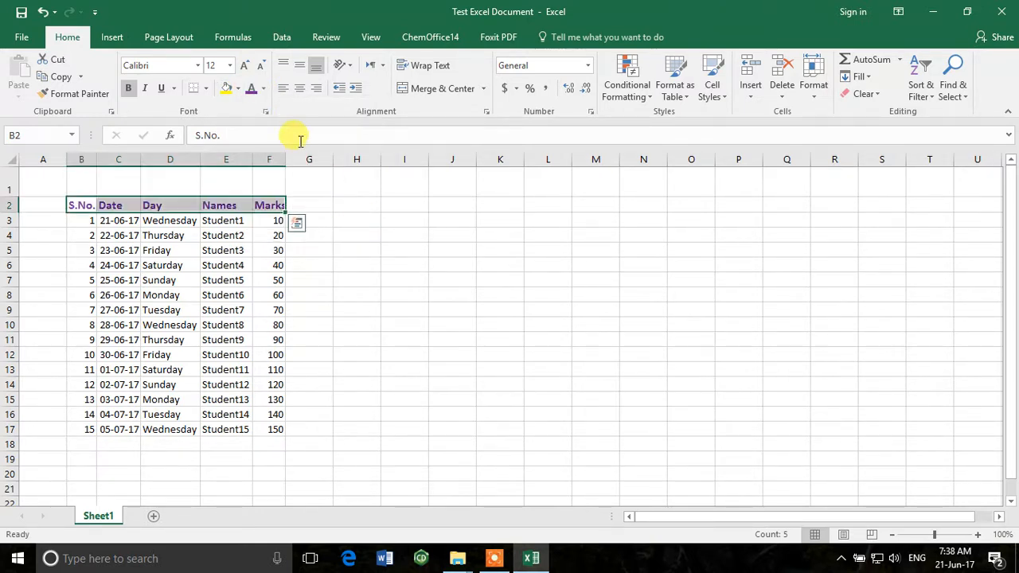
pyautogui.click(239, 89)
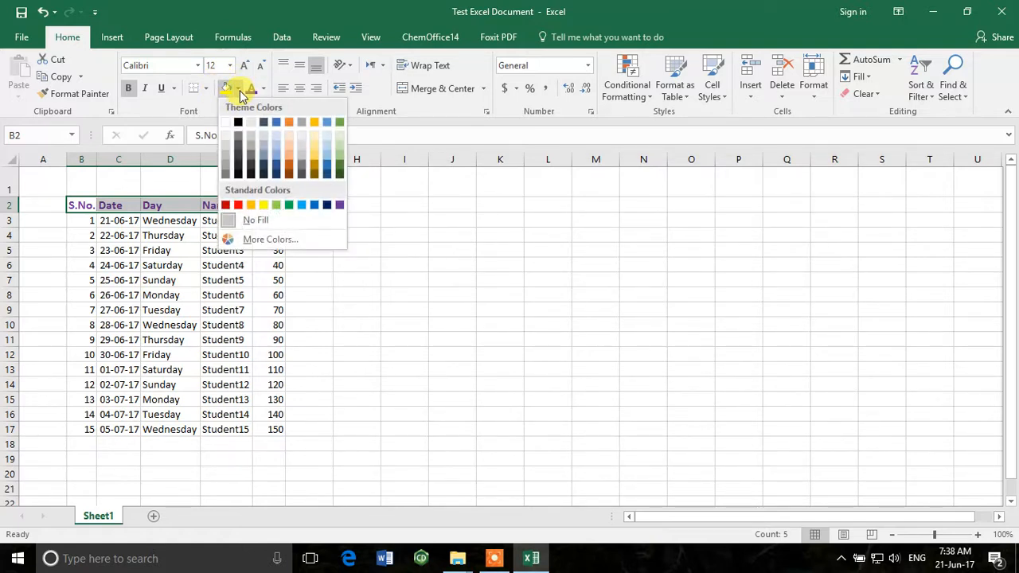
pyautogui.click(290, 146)
pyautogui.click(136, 293)
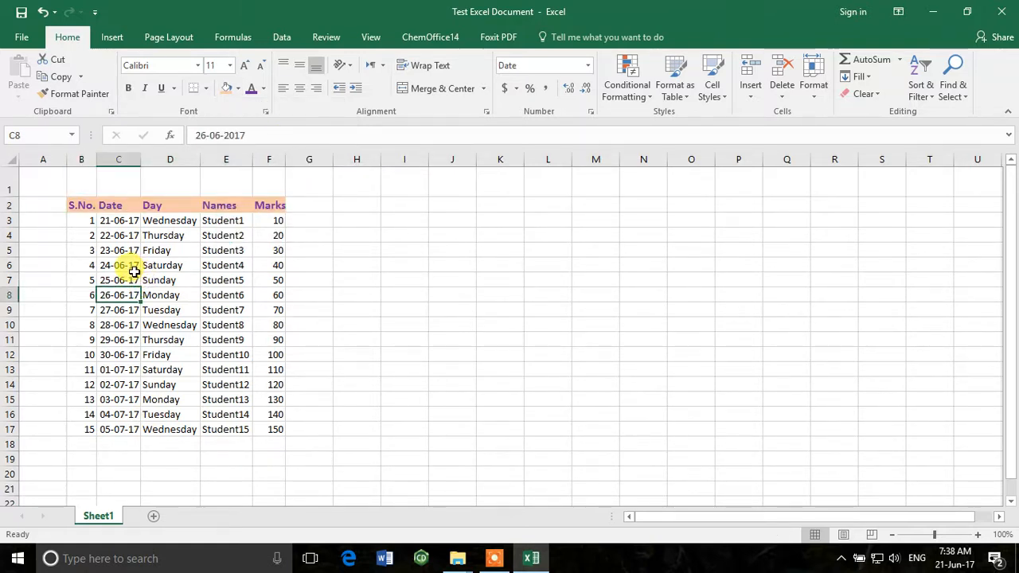
# Align the headers in B2:F2 to the middle vertically and centre them horizontally
pyautogui.click(80, 205)
pyautogui.moveTo(103, 206); pyautogui.dragTo(277, 205)
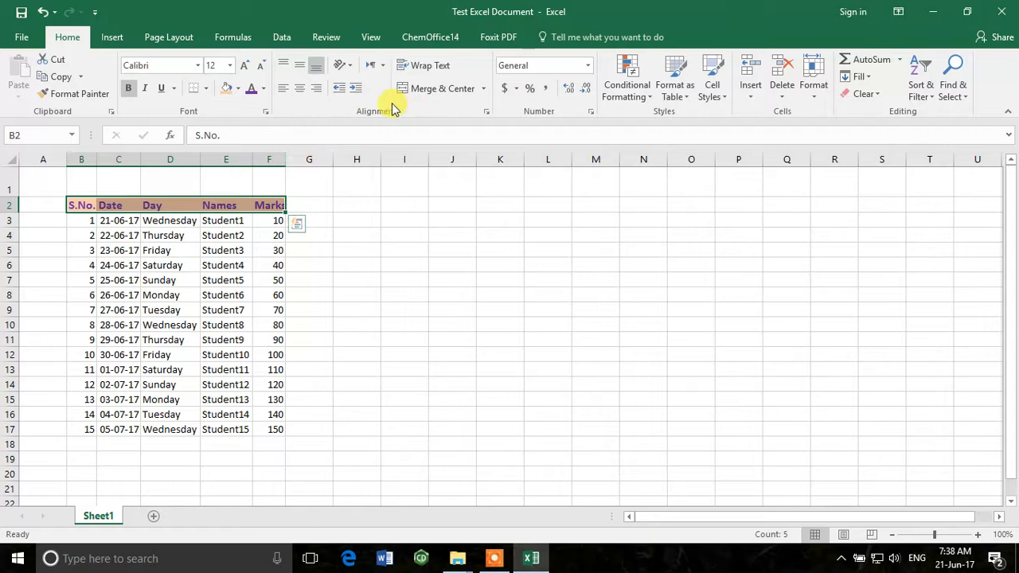
pyautogui.click(288, 60)
pyautogui.click(303, 65)
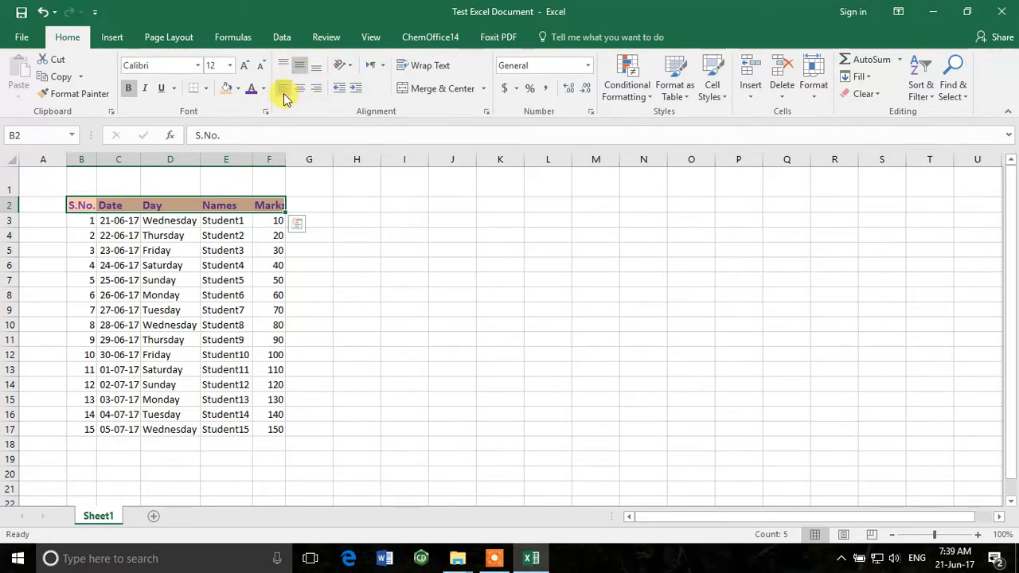
pyautogui.click(299, 89)
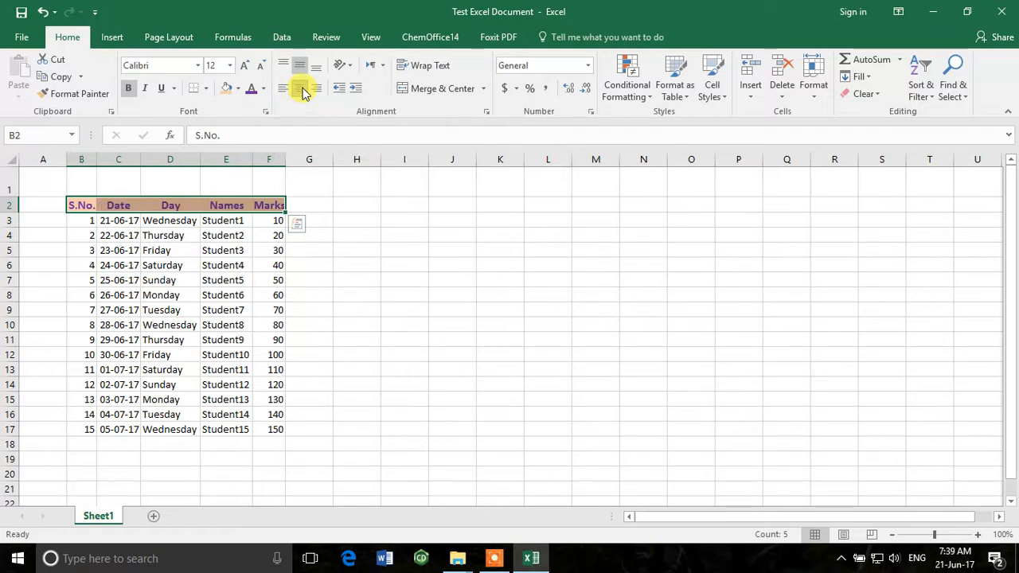
pyautogui.click(319, 93)
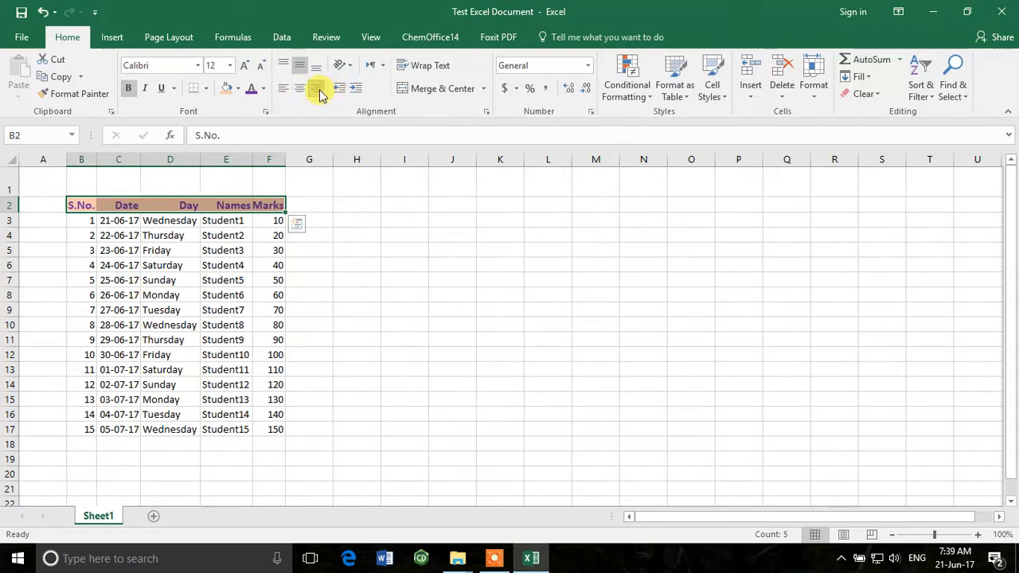
pyautogui.click(300, 89)
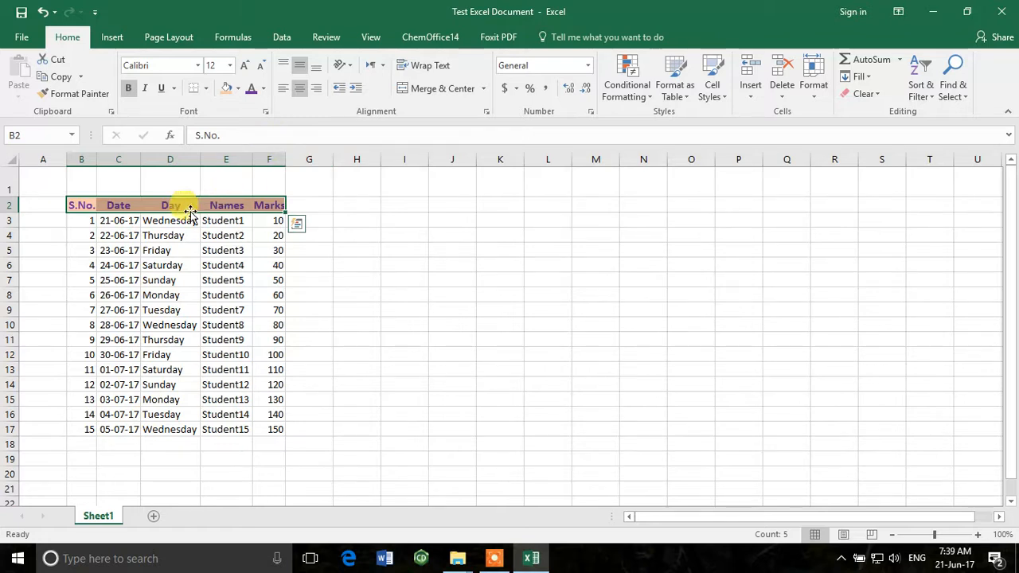
# Centre the data in B3:F17 horizontally and align it to the middle vertically
pyautogui.moveTo(84, 220); pyautogui.dragTo(268, 426)
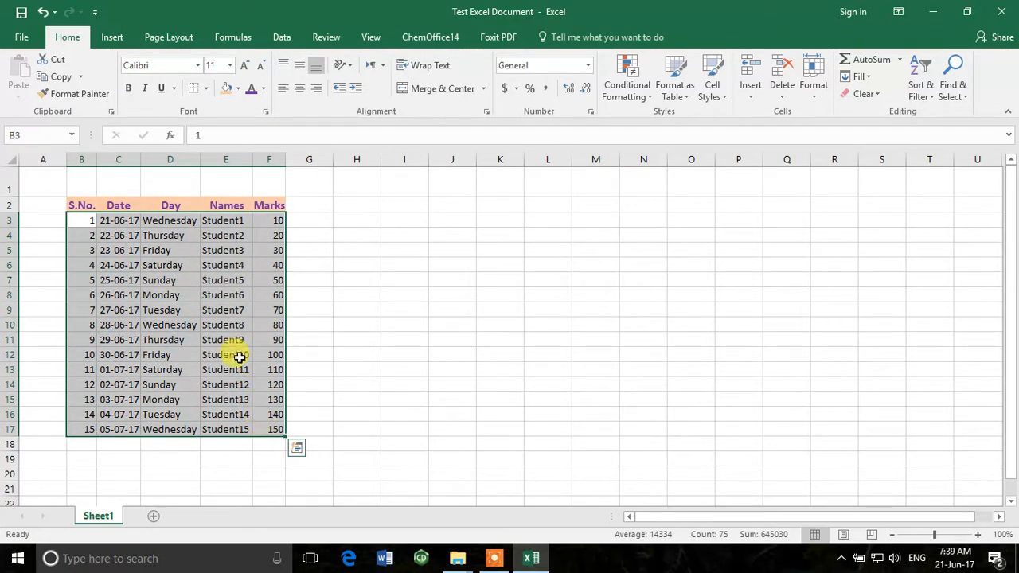
pyautogui.click(300, 88)
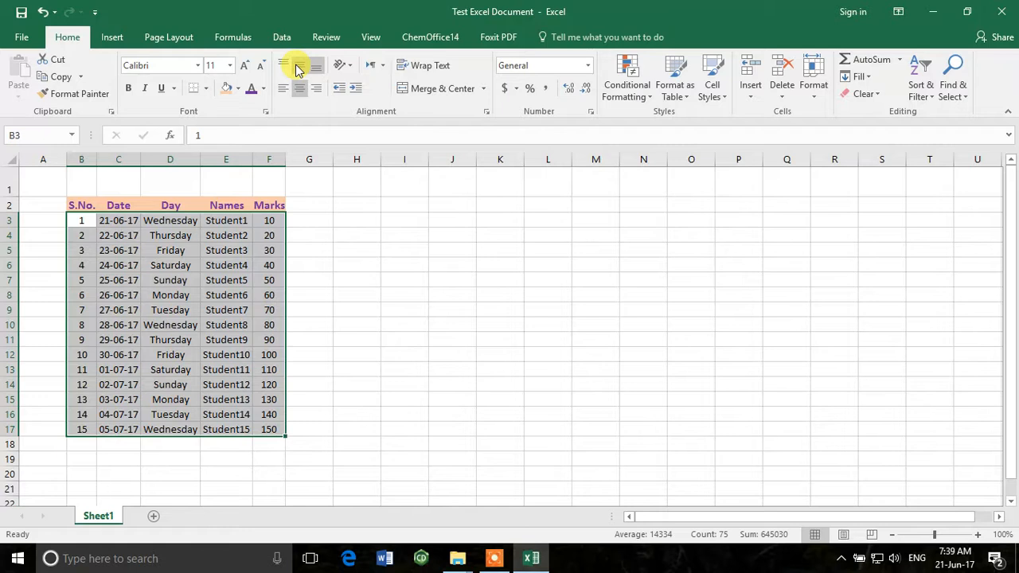
pyautogui.click(294, 71)
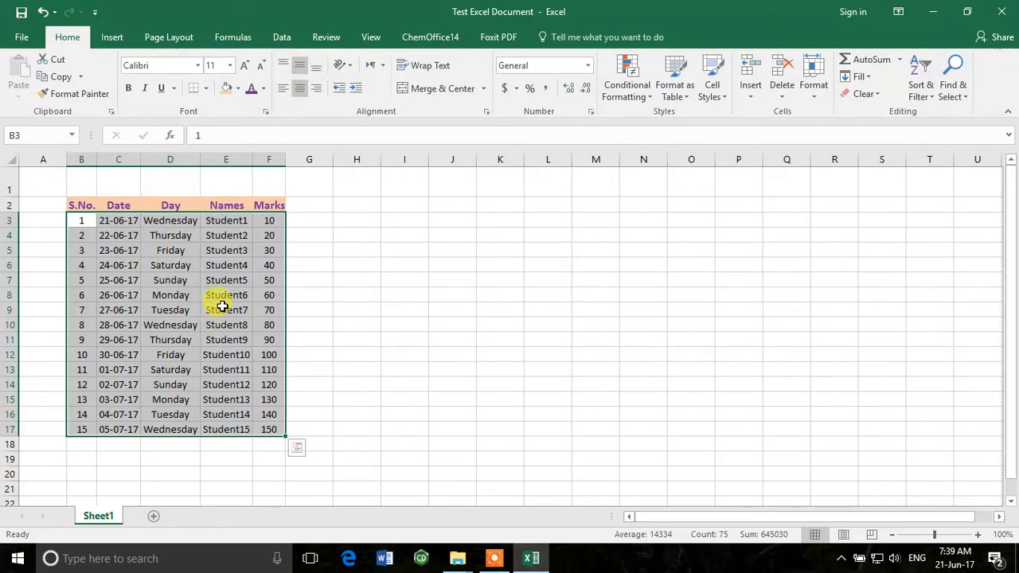
# Left-align the weekday names in cells D4 to D17
pyautogui.moveTo(169, 234); pyautogui.dragTo(167, 428)
pyautogui.click(282, 89)
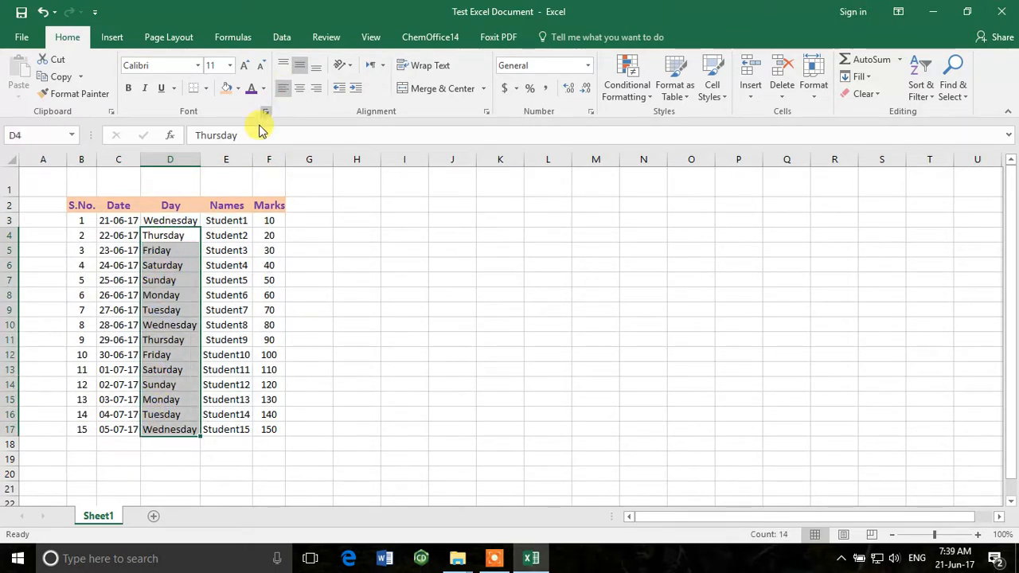
pyautogui.click(338, 369)
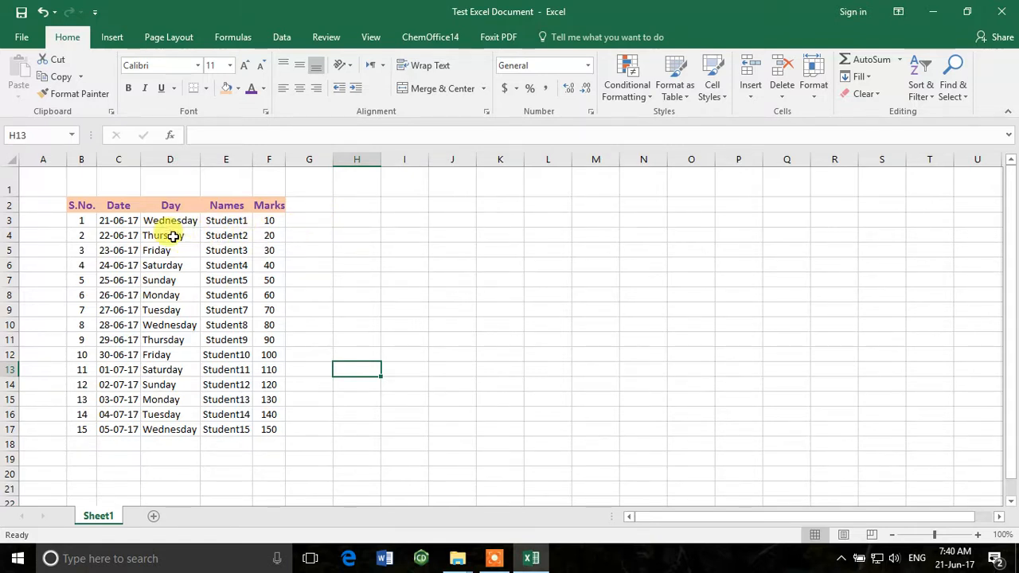
# Try angling the Names header in E2 counterclockwise and undo the rotation
pyautogui.click(218, 201)
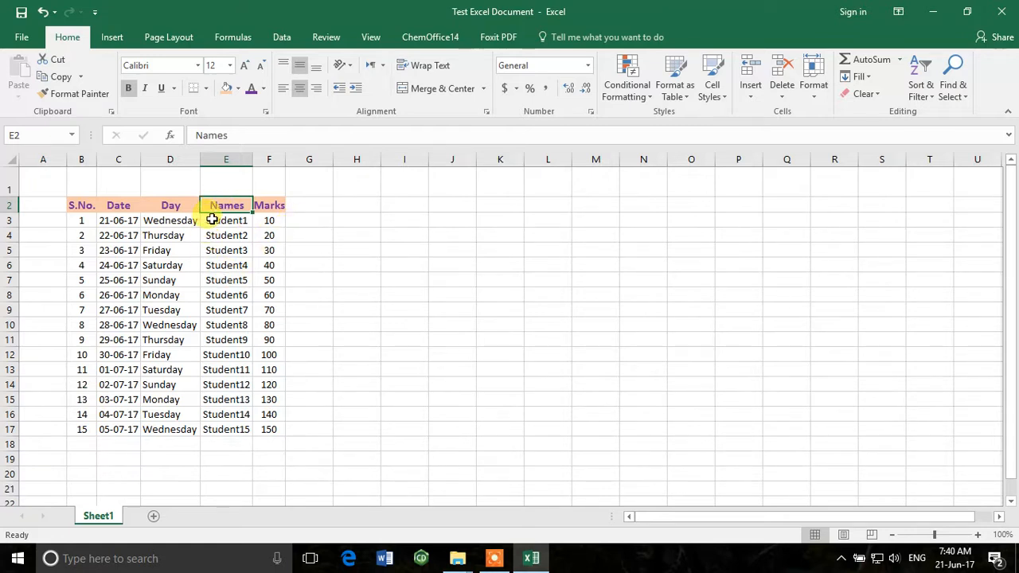
pyautogui.click(340, 65)
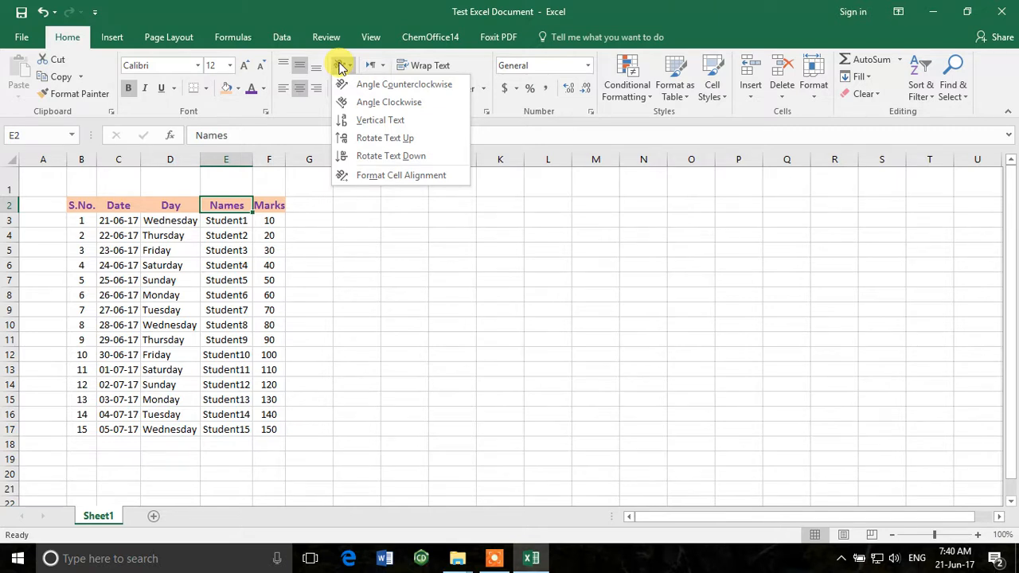
pyautogui.click(387, 86)
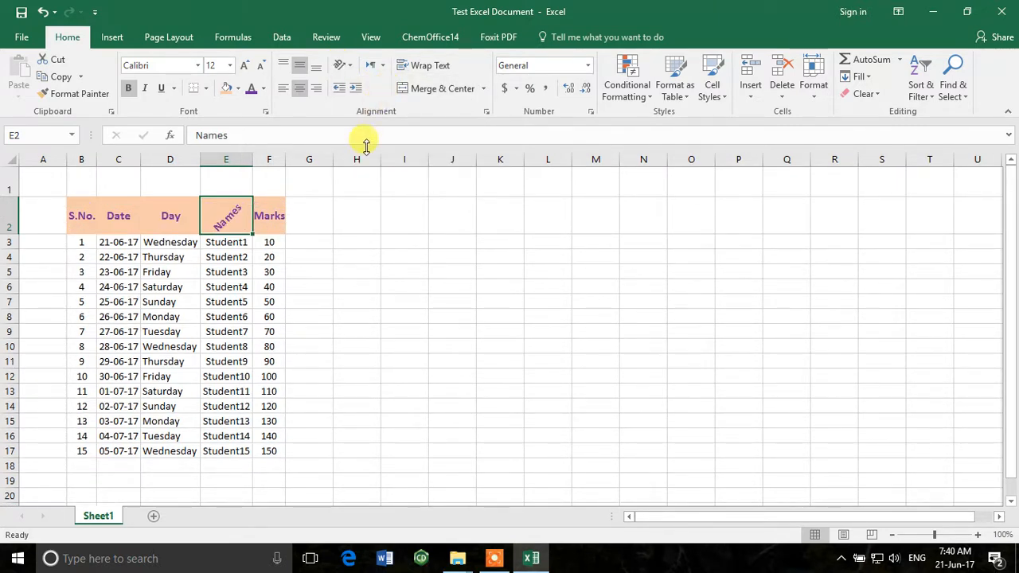
pyautogui.click(353, 67)
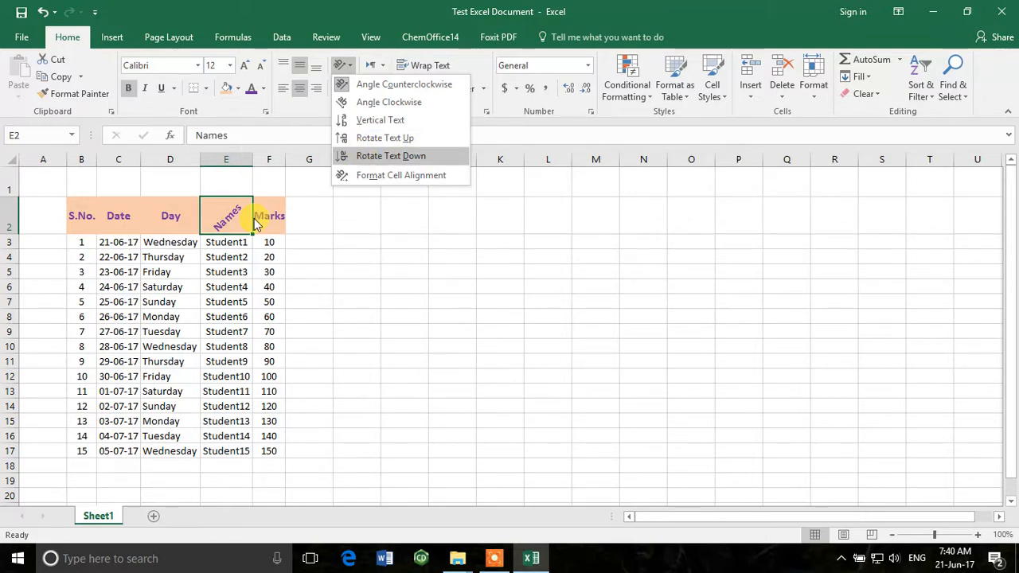
pyautogui.click(344, 267)
pyautogui.hotkey('ctrl', 'z')
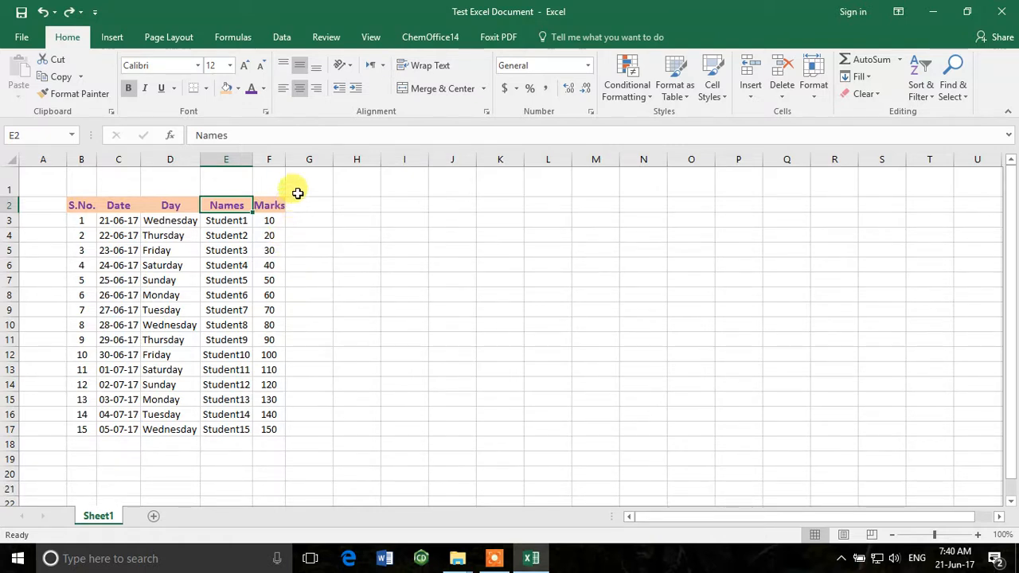
pyautogui.click(384, 65)
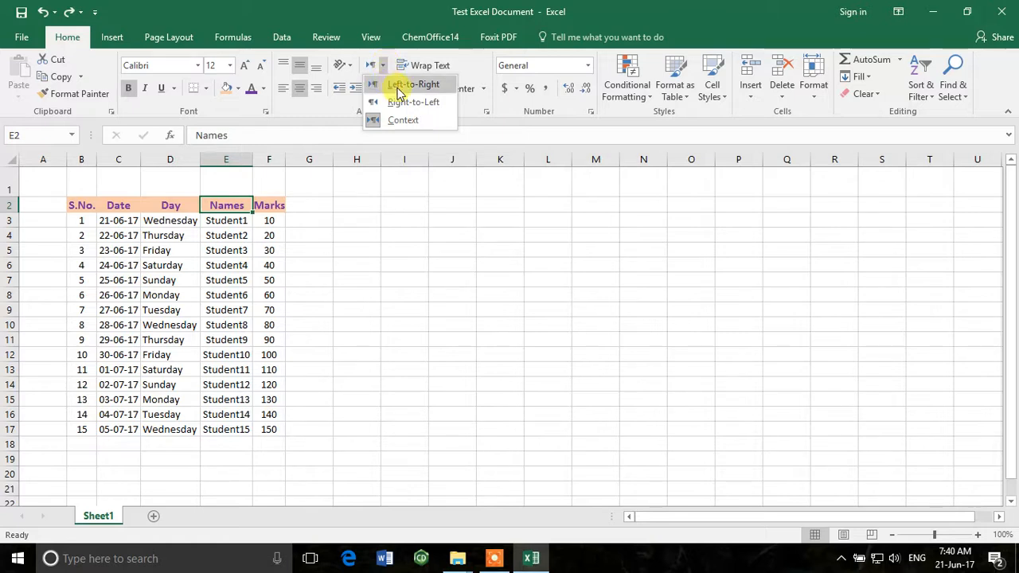
pyautogui.click(338, 238)
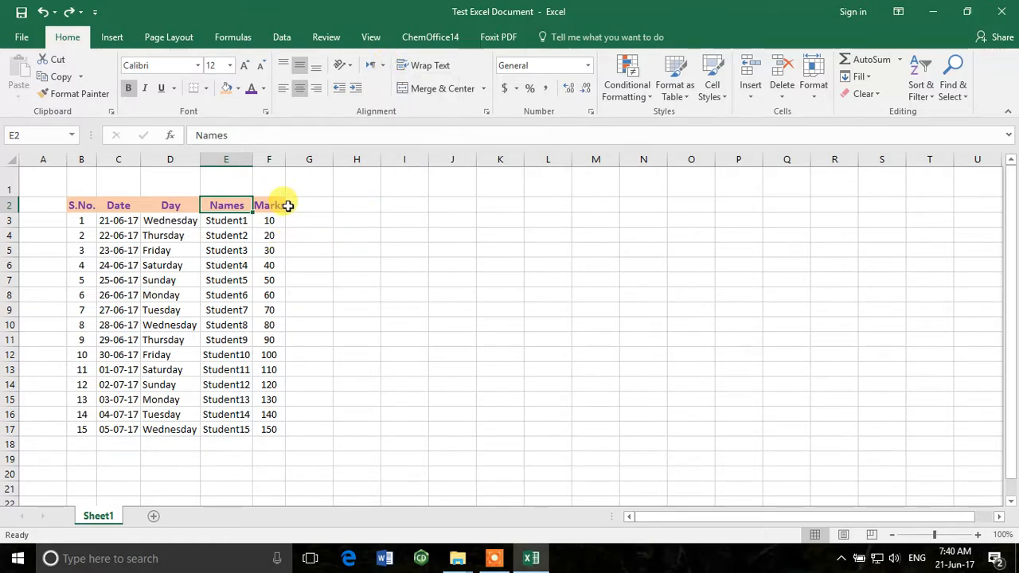
# Enter "This is Excel Tutorial" in cell H2 and autofit the width of column H
pyautogui.click(363, 207)
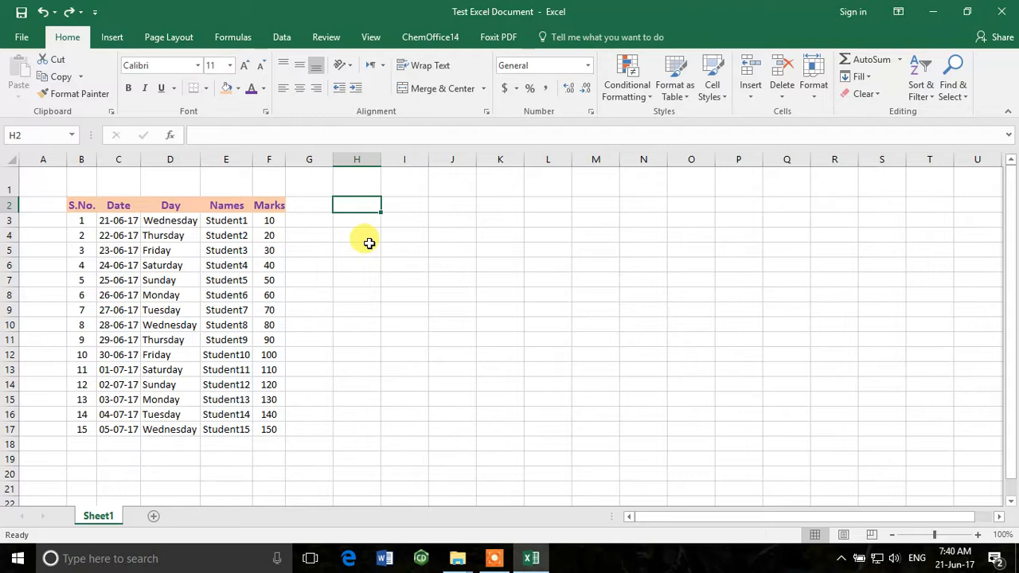
pyautogui.write('T')
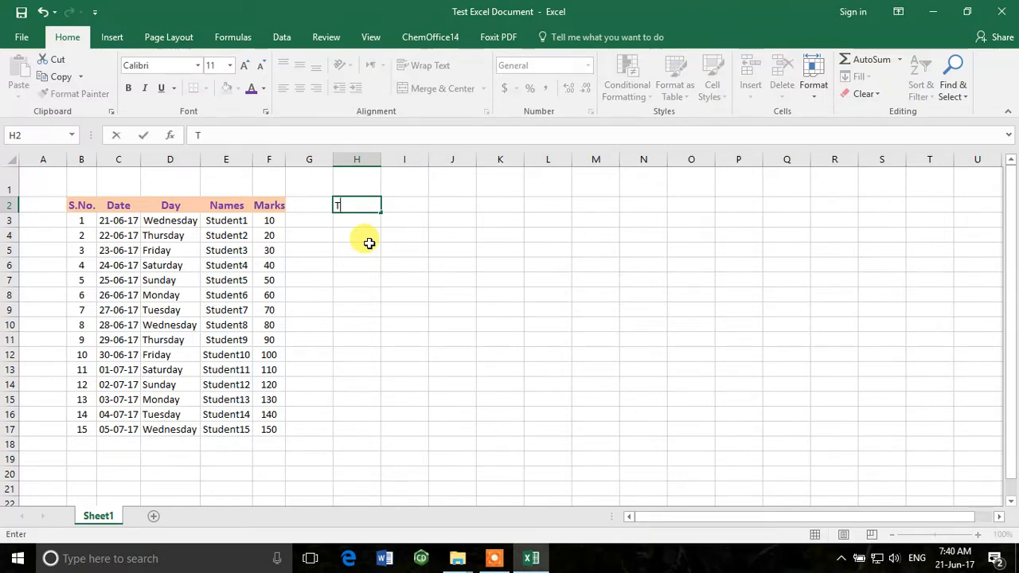
pyautogui.write('his is Excel Tutoria')
pyautogui.click(369, 244)
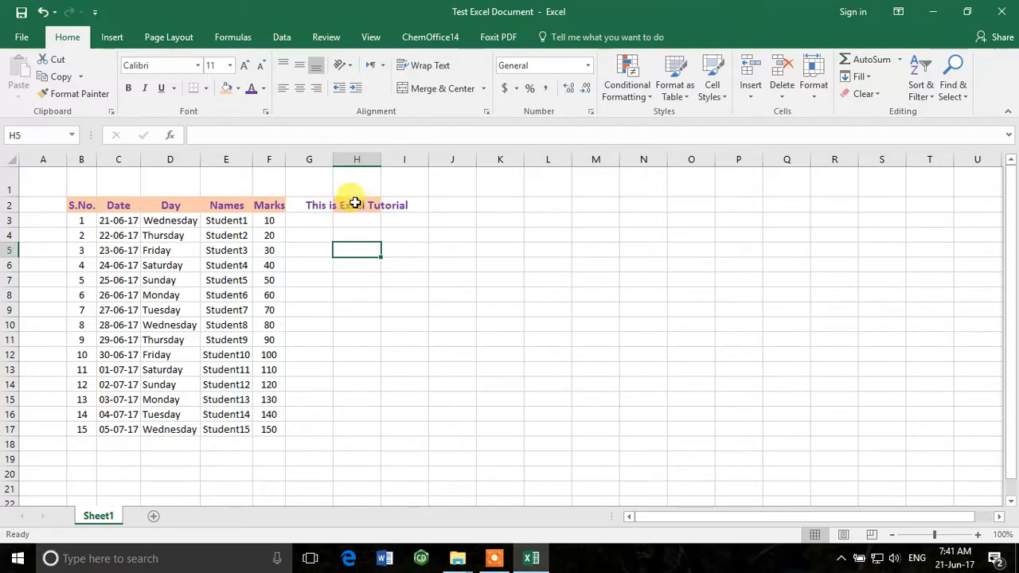
pyautogui.click(355, 203)
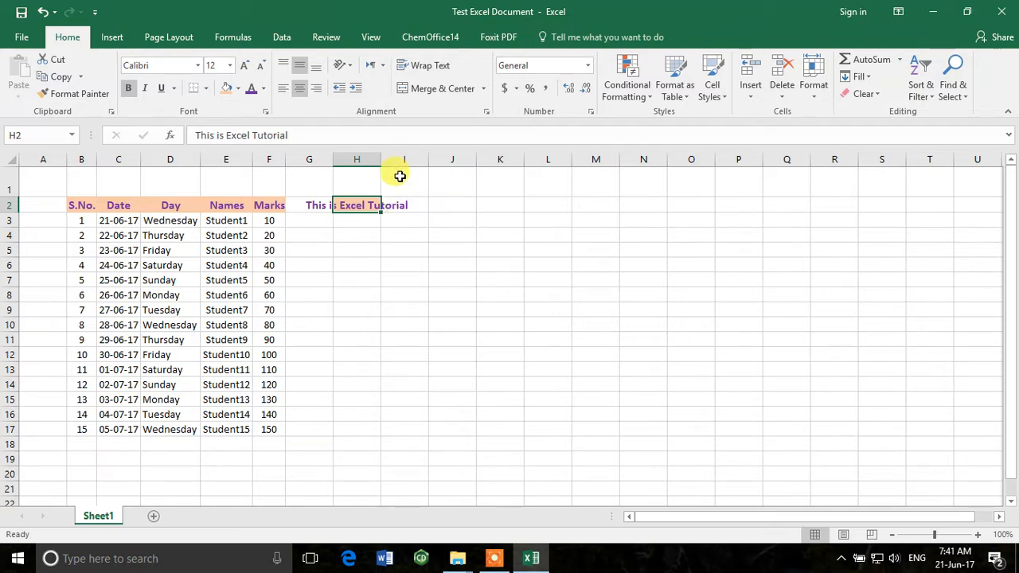
pyautogui.doubleClick(381, 156)
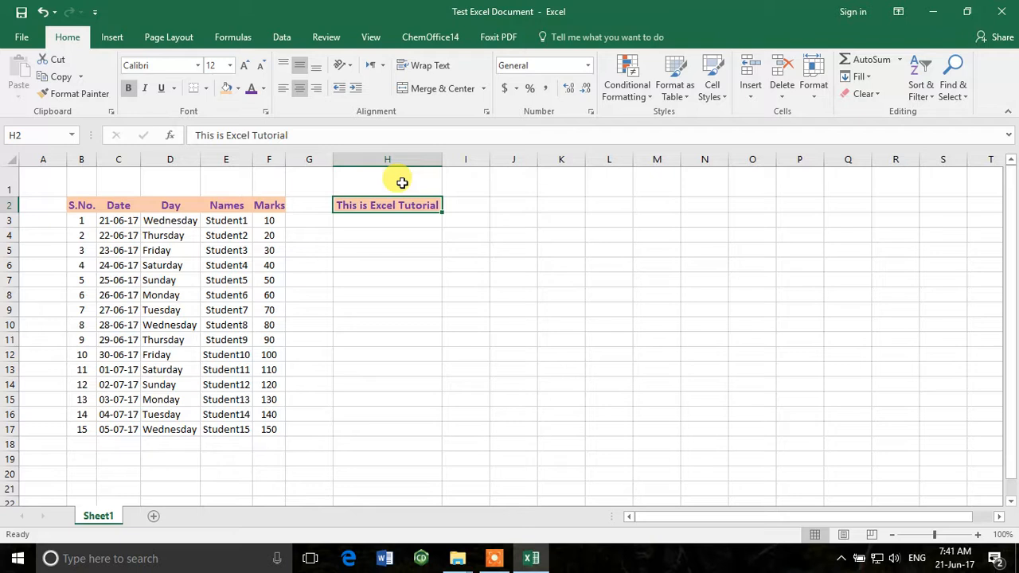
# Narrow column H and wrap the text in cell H2 onto two lines
pyautogui.moveTo(440, 159); pyautogui.dragTo(398, 162)
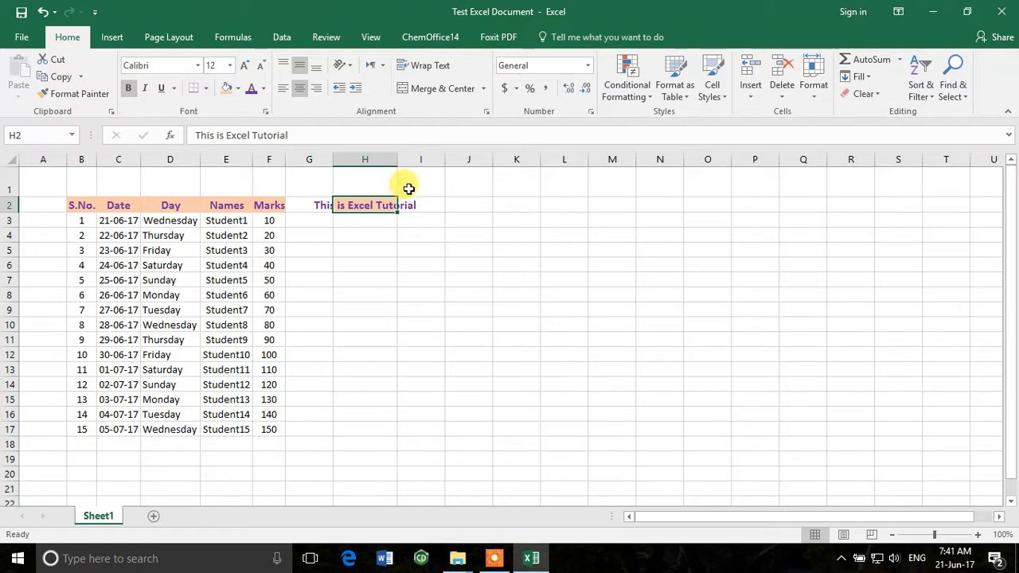
pyautogui.click(433, 70)
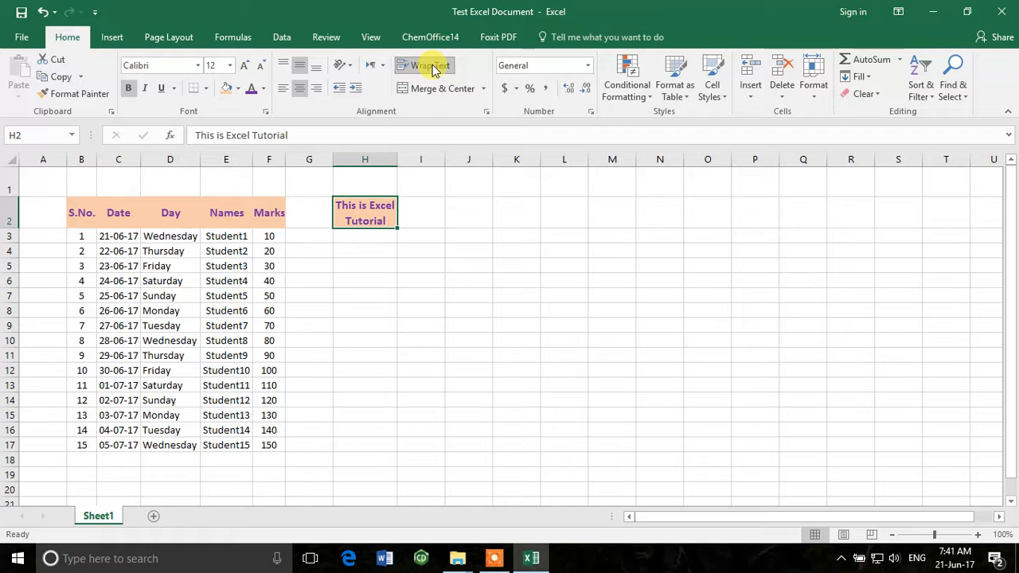
pyautogui.click(389, 237)
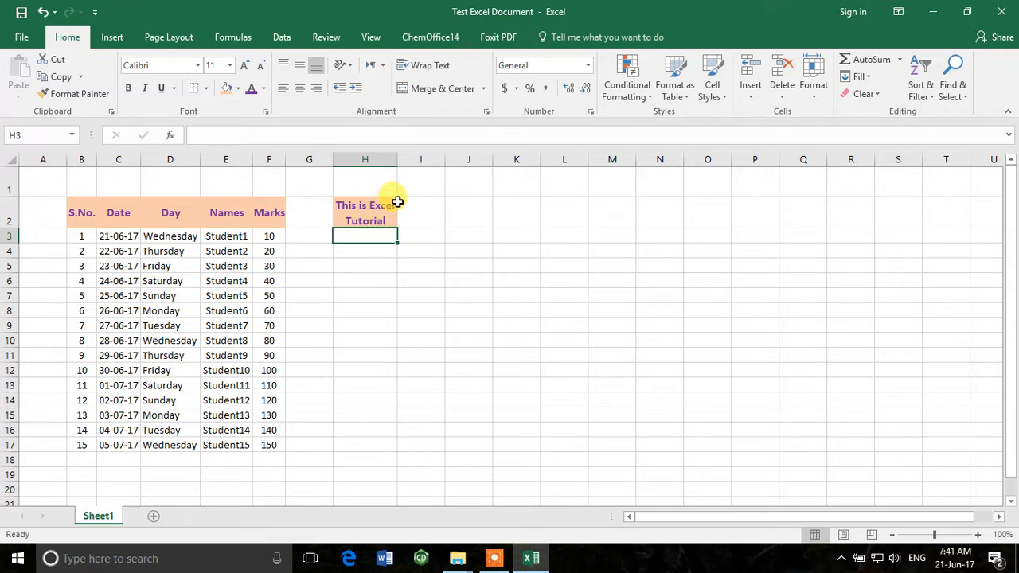
# Delete column H from the sheet
pyautogui.click(397, 160)
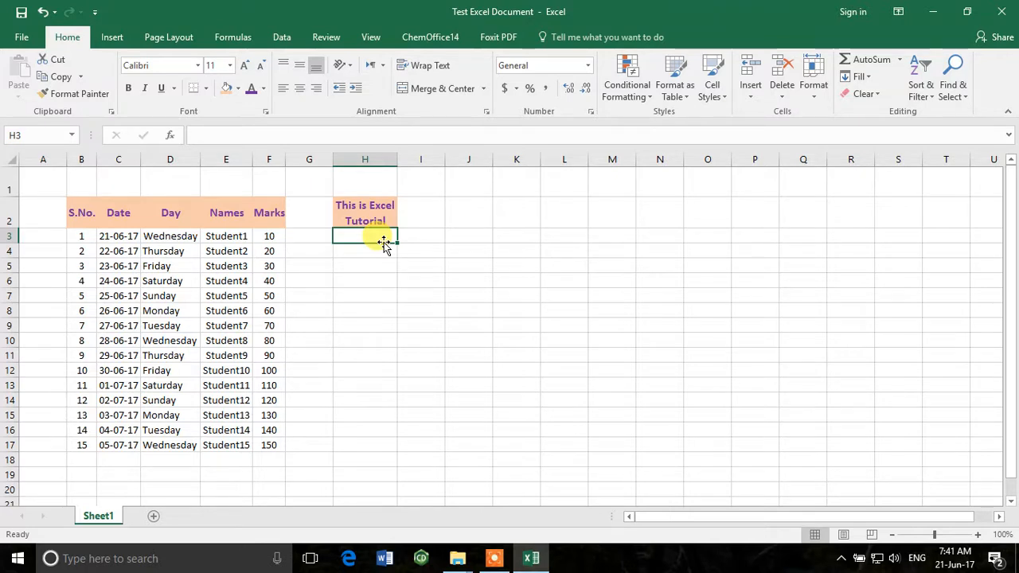
pyautogui.rightClick(372, 162)
pyautogui.click(420, 283)
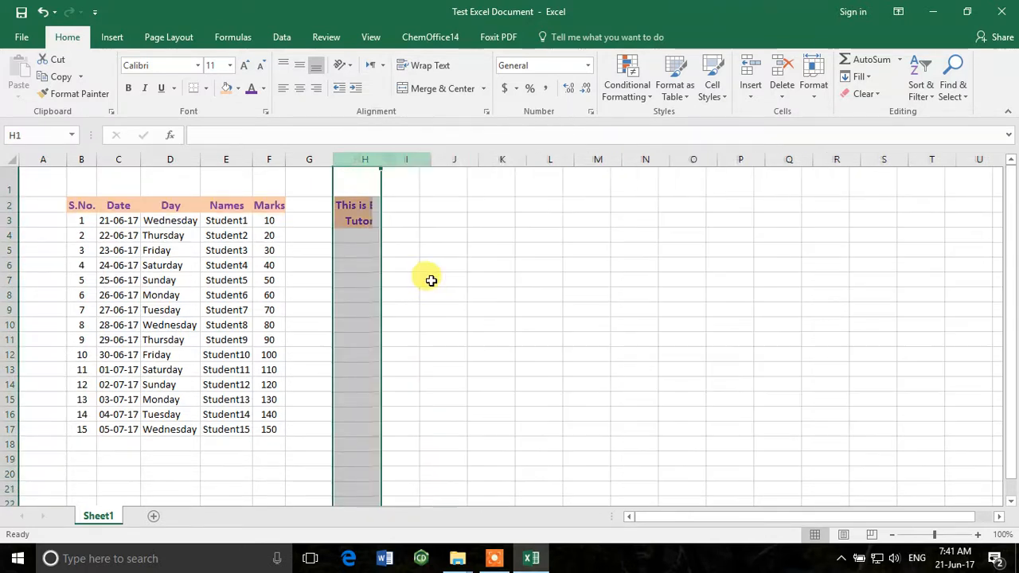
pyautogui.click(431, 280)
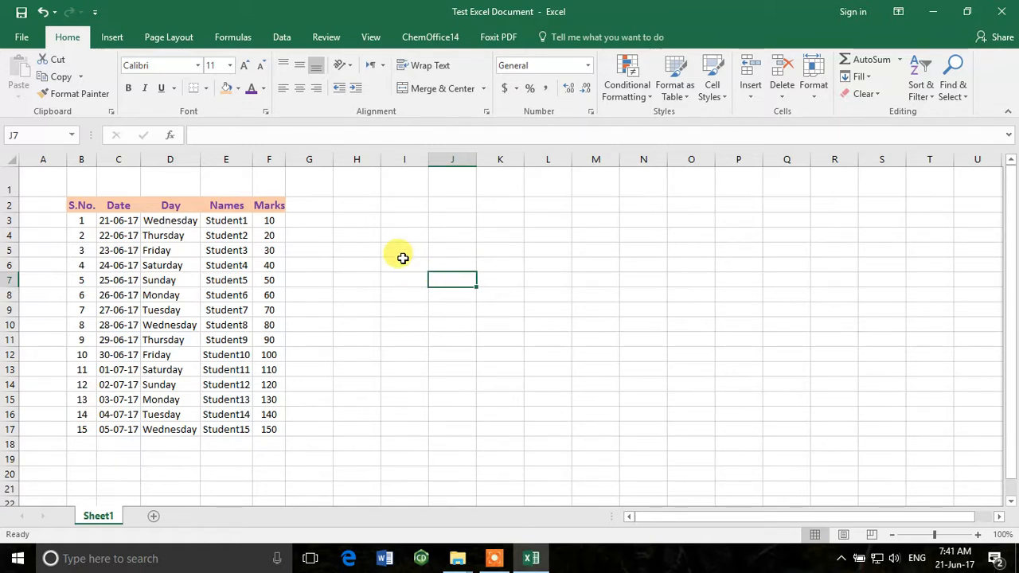
# Enter "Part 1" in cell H3 and "Part 2" in cell I3
pyautogui.moveTo(365, 199); pyautogui.dragTo(409, 204)
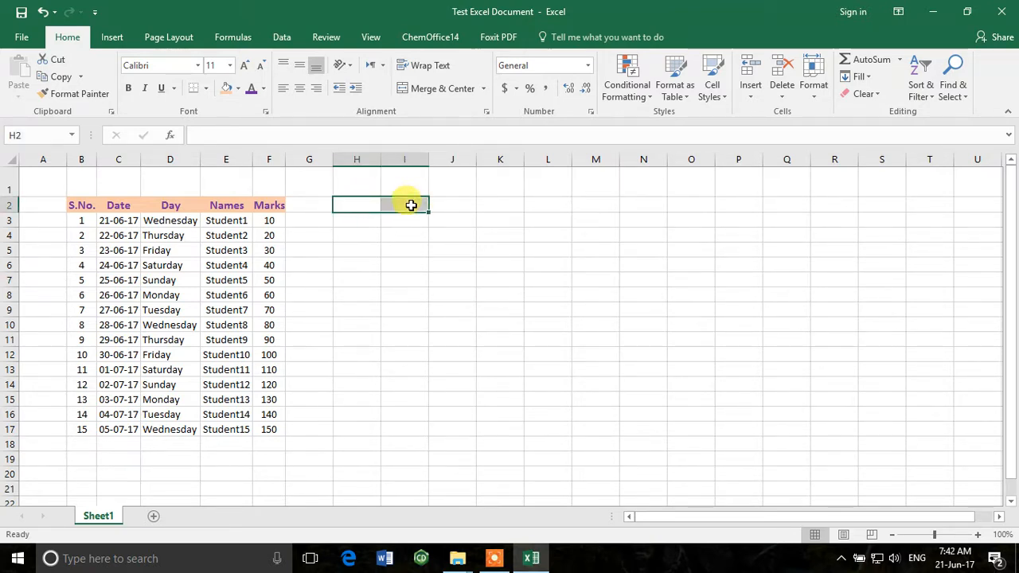
pyautogui.click(370, 221)
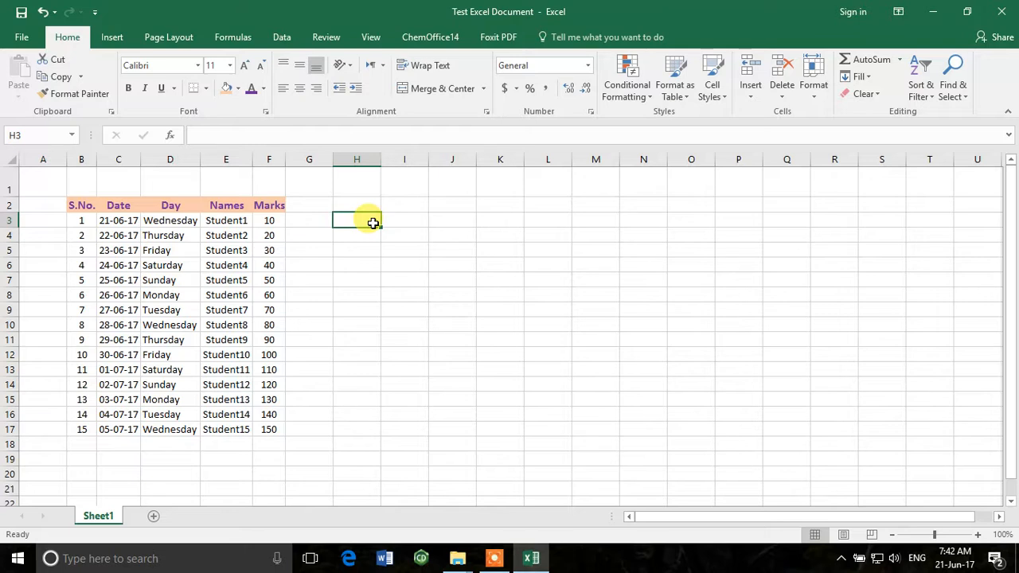
pyautogui.write('Part 1')
pyautogui.press('Tab')
pyautogui.write('Pa')
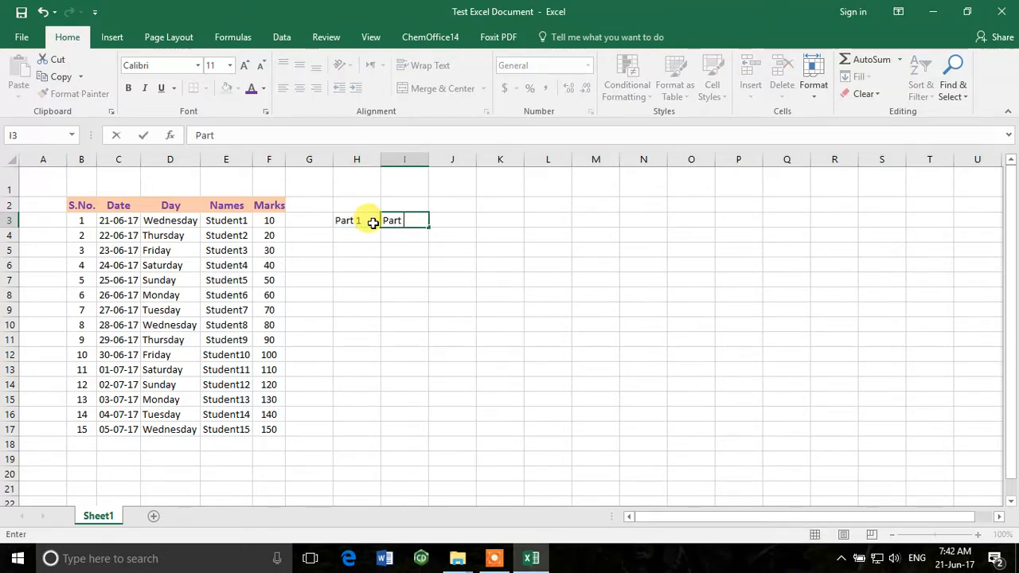
pyautogui.write('rt 2')
pyautogui.click(398, 309)
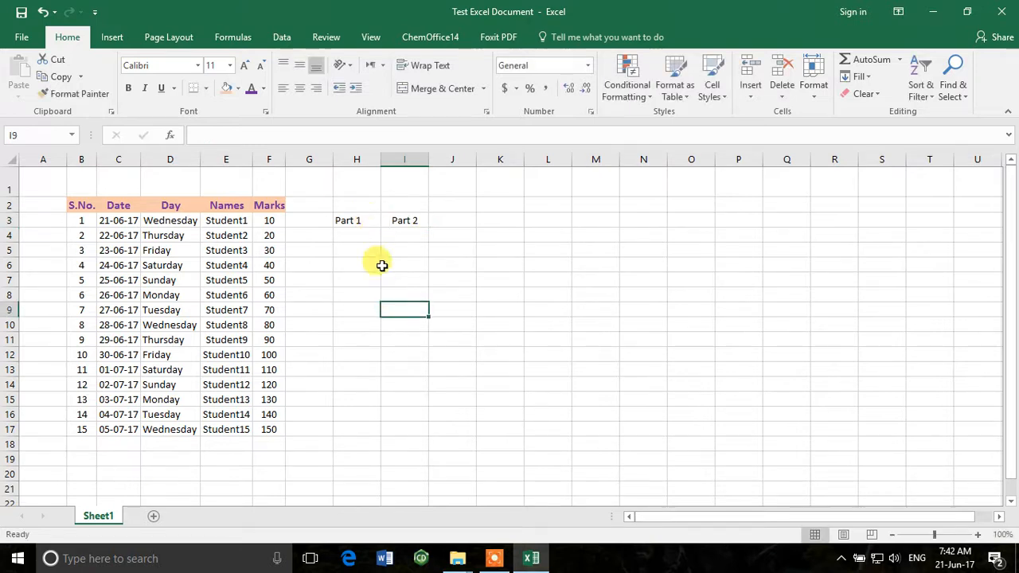
# Merge and centre cells H2:I2 above the Part 1 and Part 2 headings
pyautogui.moveTo(347, 200); pyautogui.dragTo(403, 198)
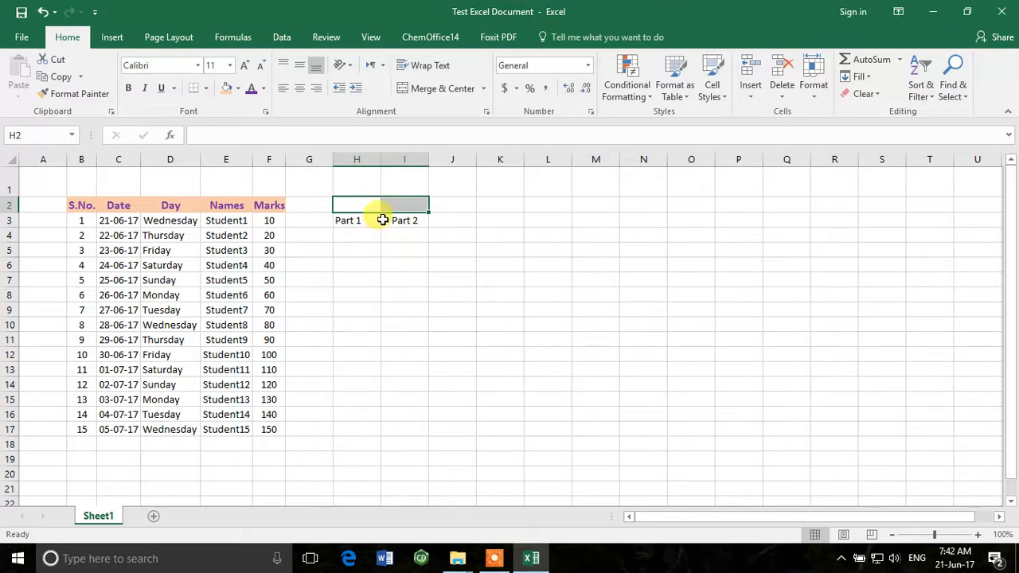
pyautogui.moveTo(355, 200); pyautogui.dragTo(415, 199)
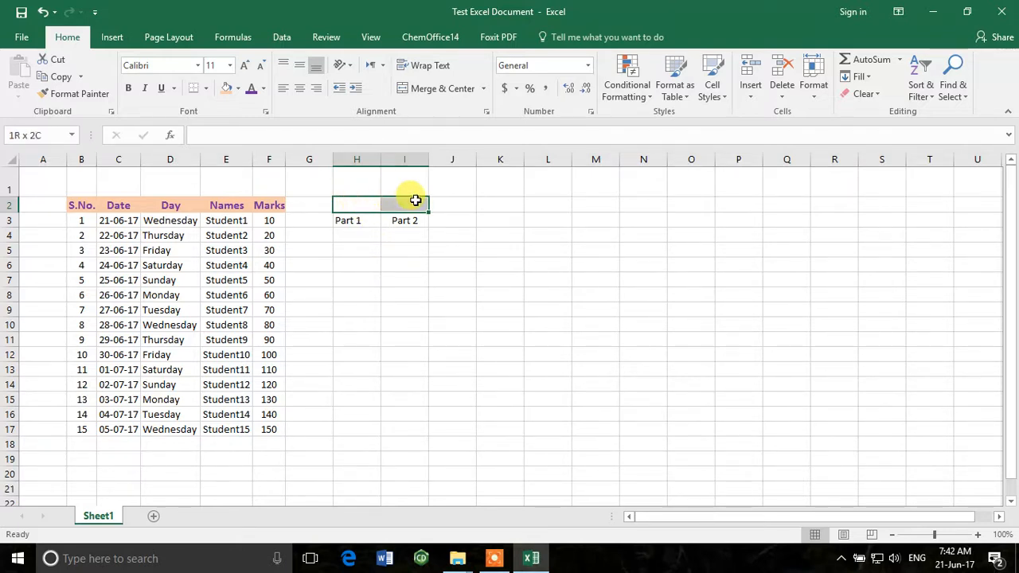
pyautogui.click(420, 91)
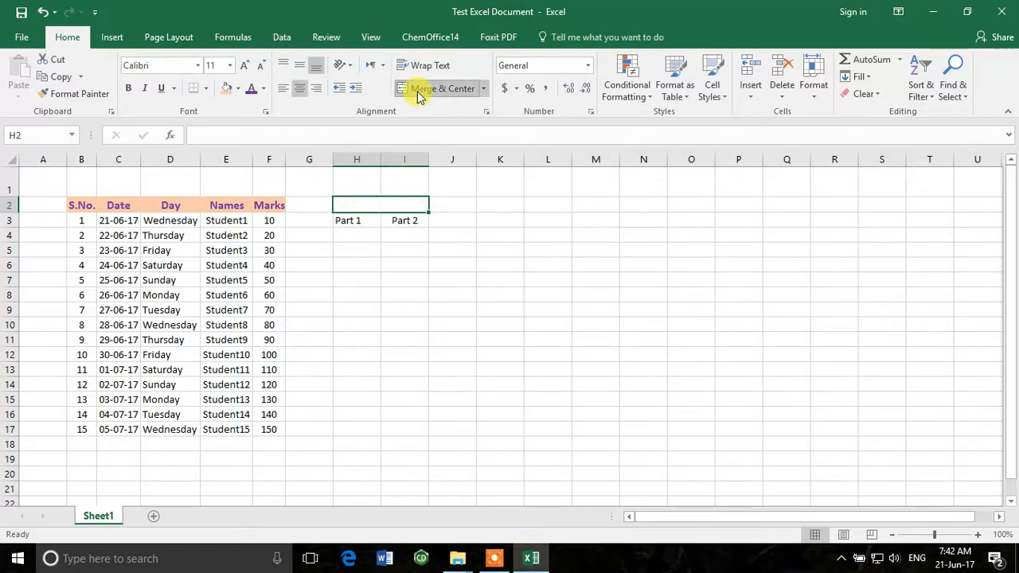
pyautogui.click(484, 89)
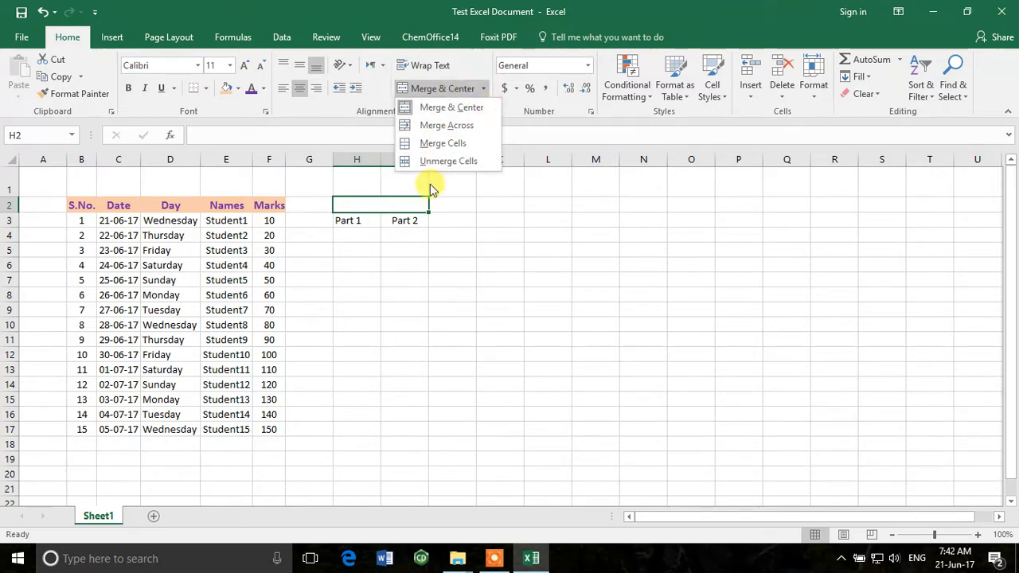
pyautogui.click(450, 253)
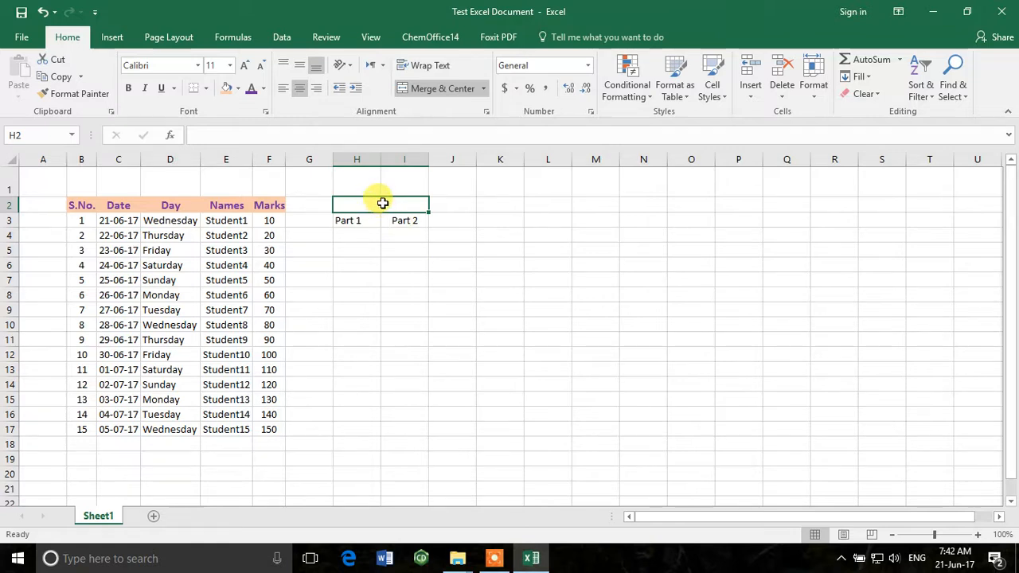
# Enter "Main Column" in the merged cell H2
pyautogui.write('Main Column')
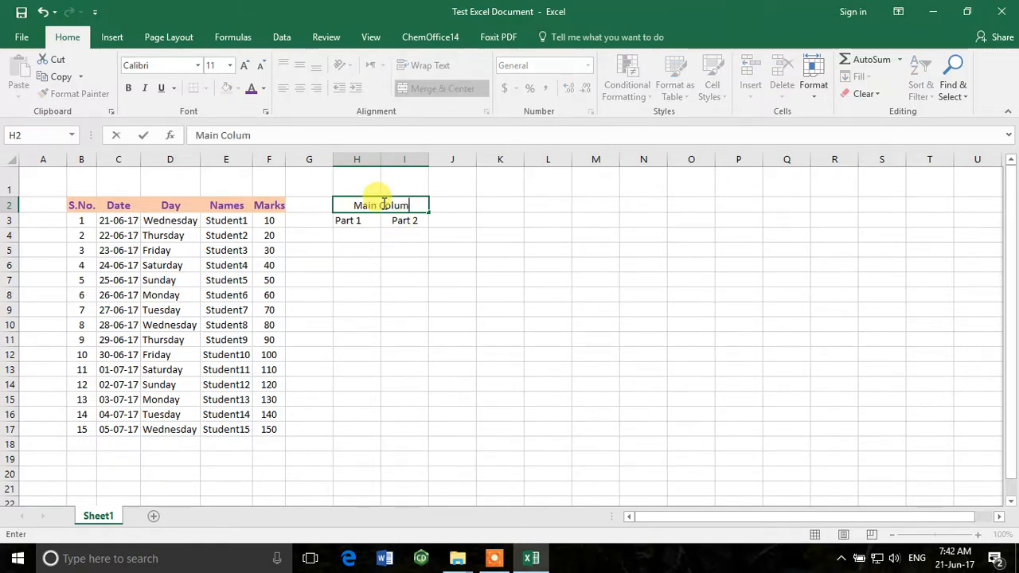
pyautogui.press('Return')
pyautogui.click(412, 221)
pyautogui.click(365, 221)
pyautogui.click(402, 221)
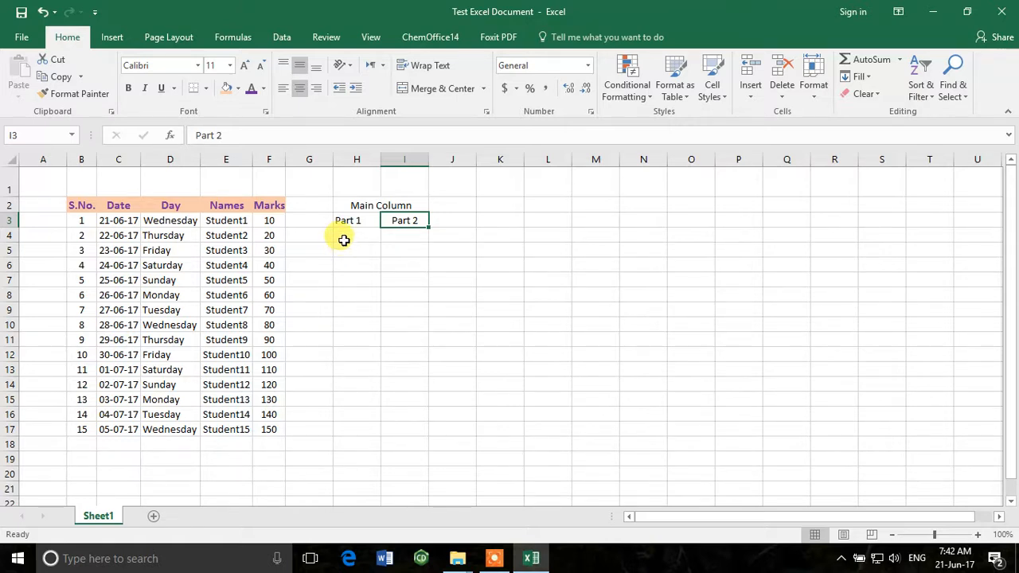
pyautogui.click(269, 220)
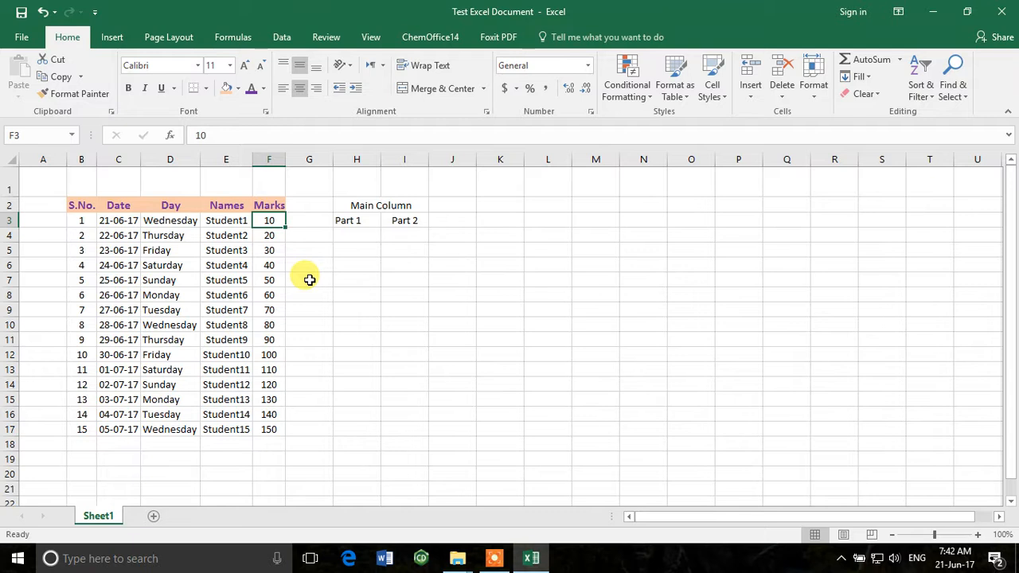
# Enter 15000 in H4 and 20000 in H5, and fill the series down to H12
pyautogui.click(357, 232)
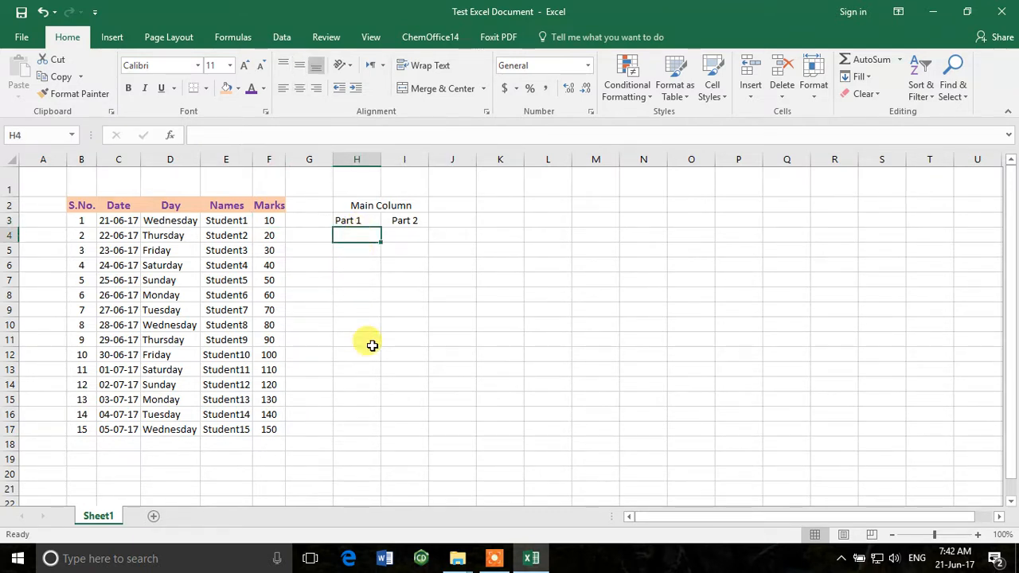
pyautogui.write('1')
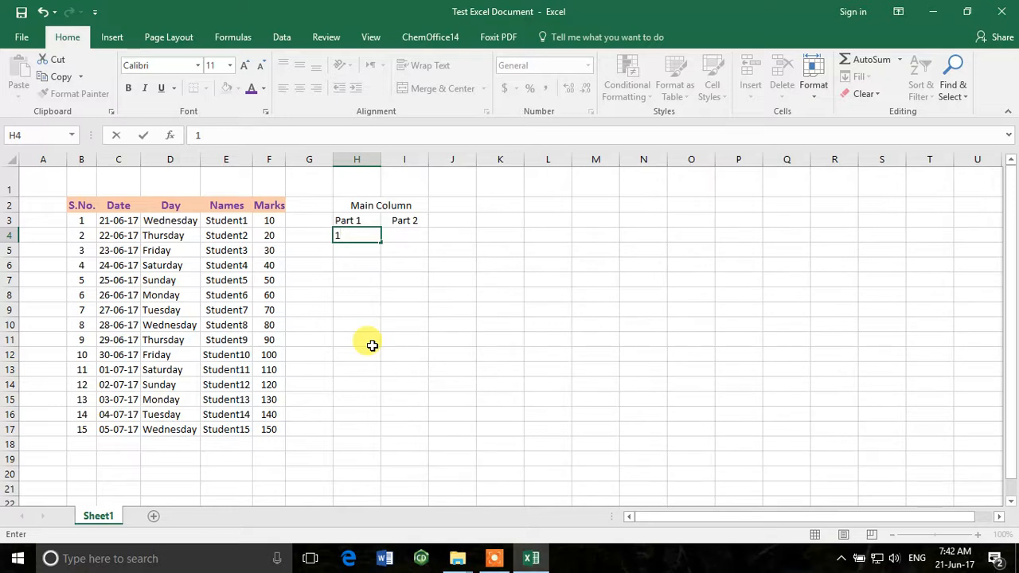
pyautogui.write('5000')
pyautogui.press('Return')
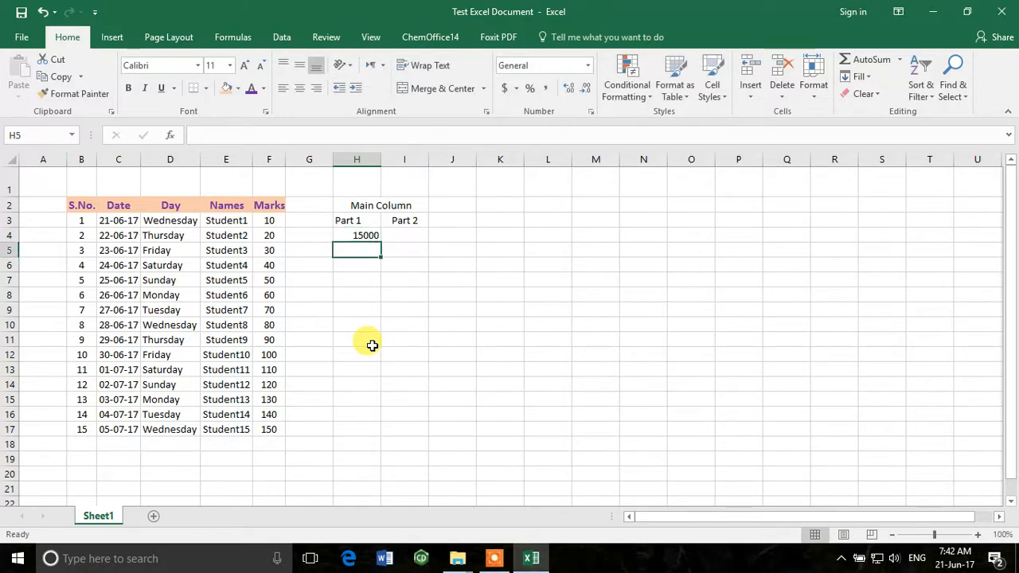
pyautogui.write('20000')
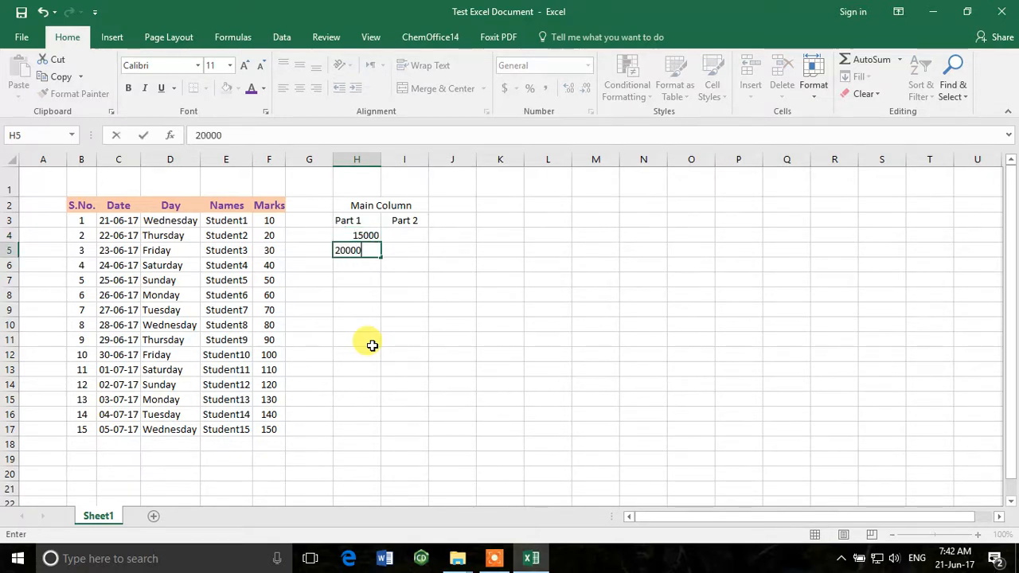
pyautogui.press('Return')
pyautogui.moveTo(364, 235); pyautogui.dragTo(375, 358)
pyautogui.click(472, 310)
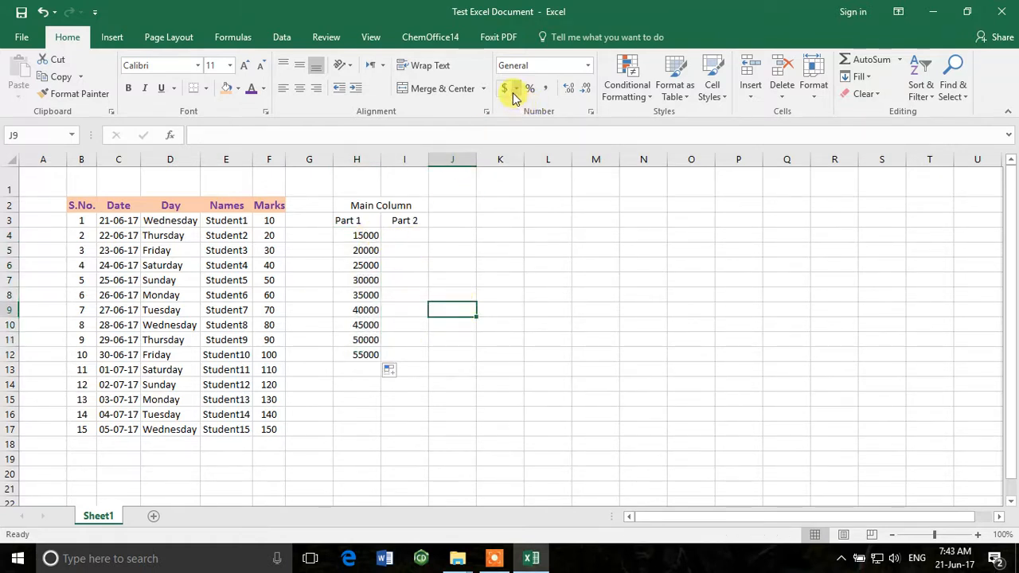
# Try the dollar accounting format and the percent style on cell H4, undoing each one
pyautogui.click(354, 232)
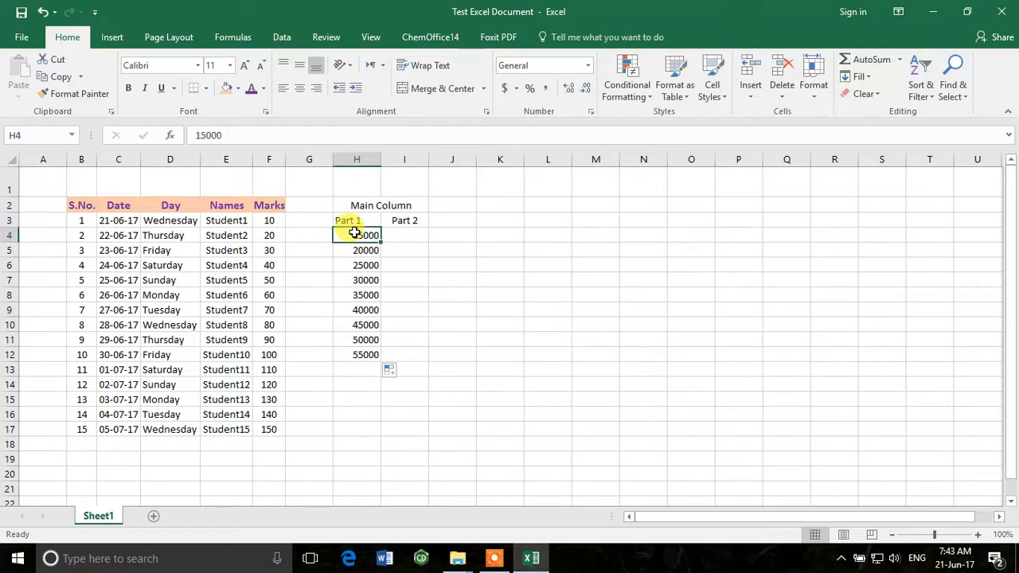
pyautogui.click(503, 90)
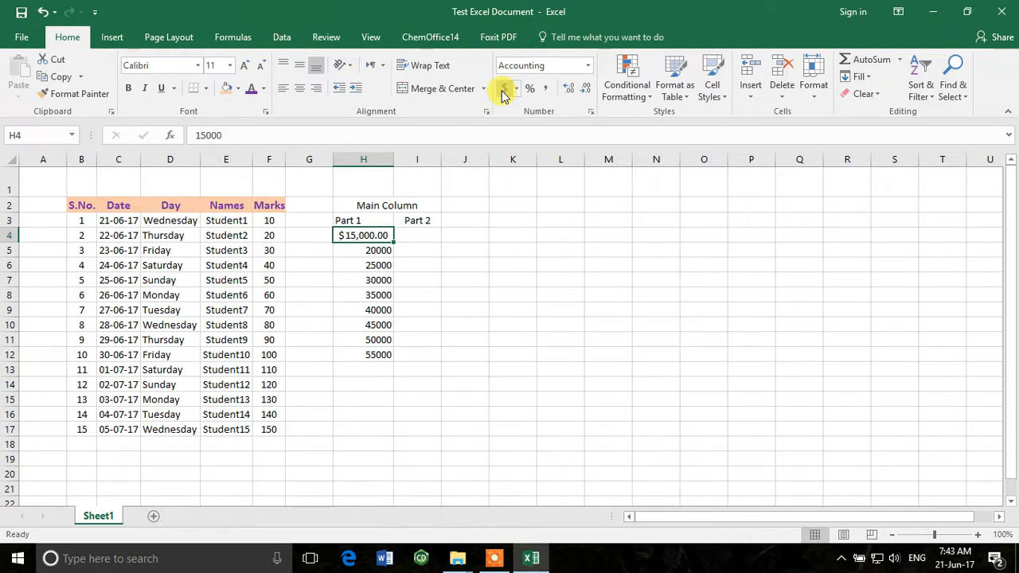
pyautogui.hotkey('ctrl', 'z')
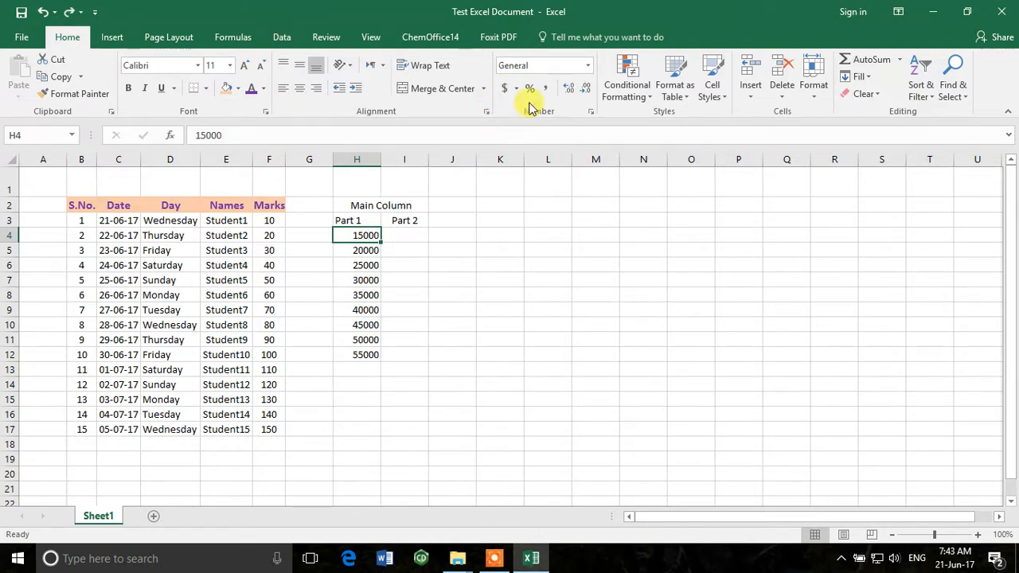
pyautogui.click(530, 89)
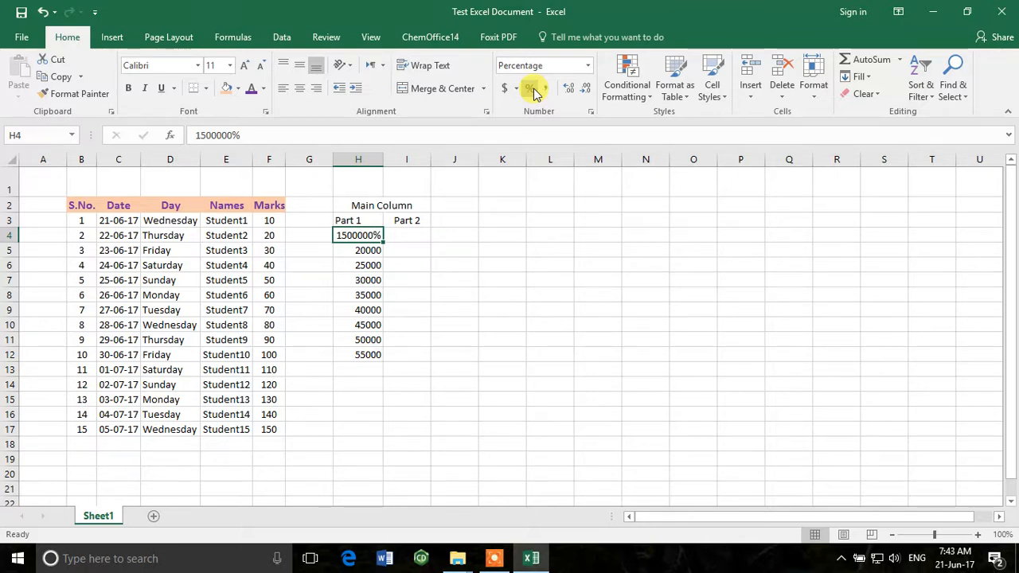
pyautogui.hotkey('ctrl', 'z')
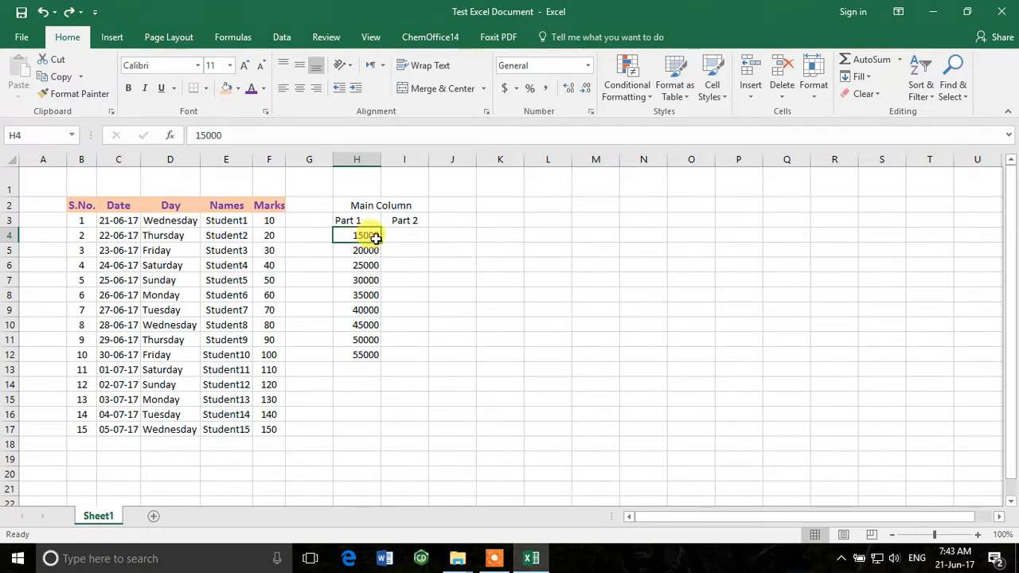
# Apply the comma style to H4 and try adding and removing decimal places in H5, ending with none
pyautogui.click(548, 90)
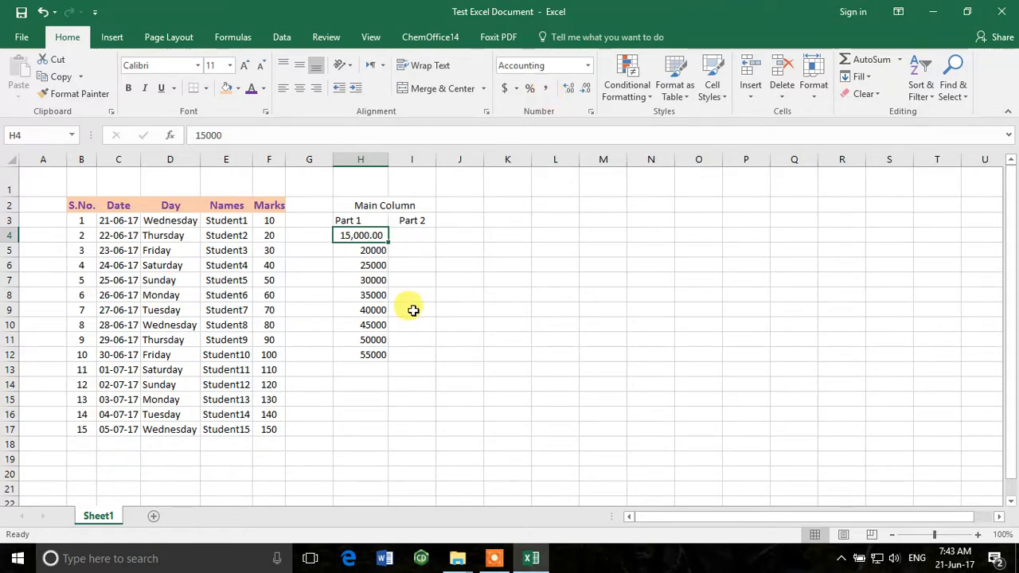
pyautogui.click(357, 248)
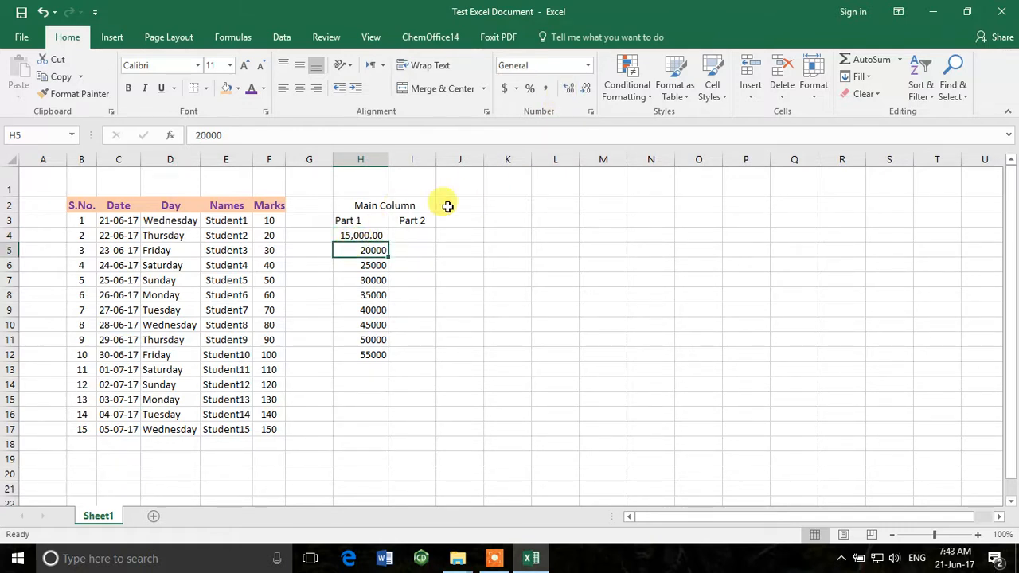
pyautogui.click(574, 88)
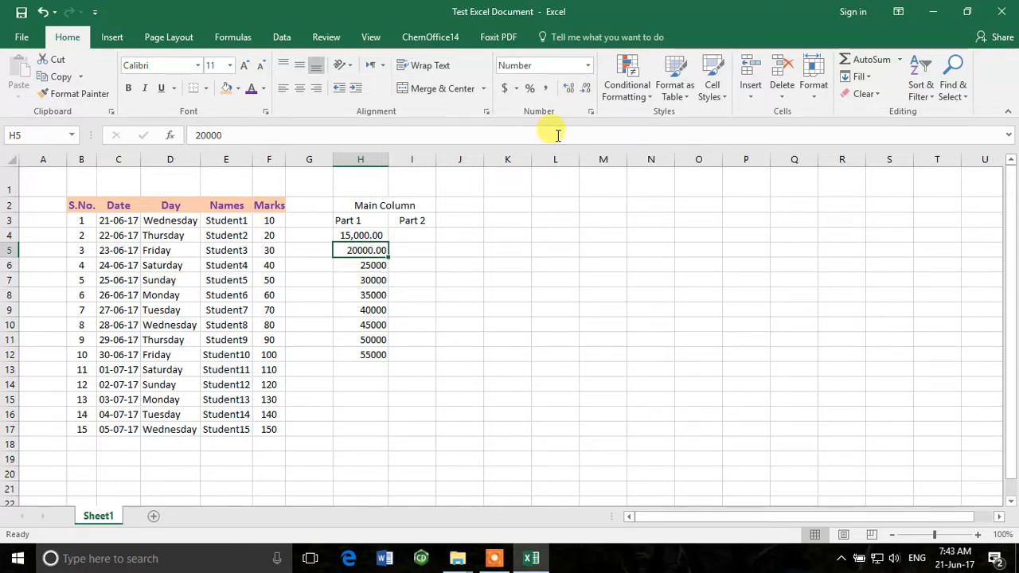
pyautogui.click(584, 91)
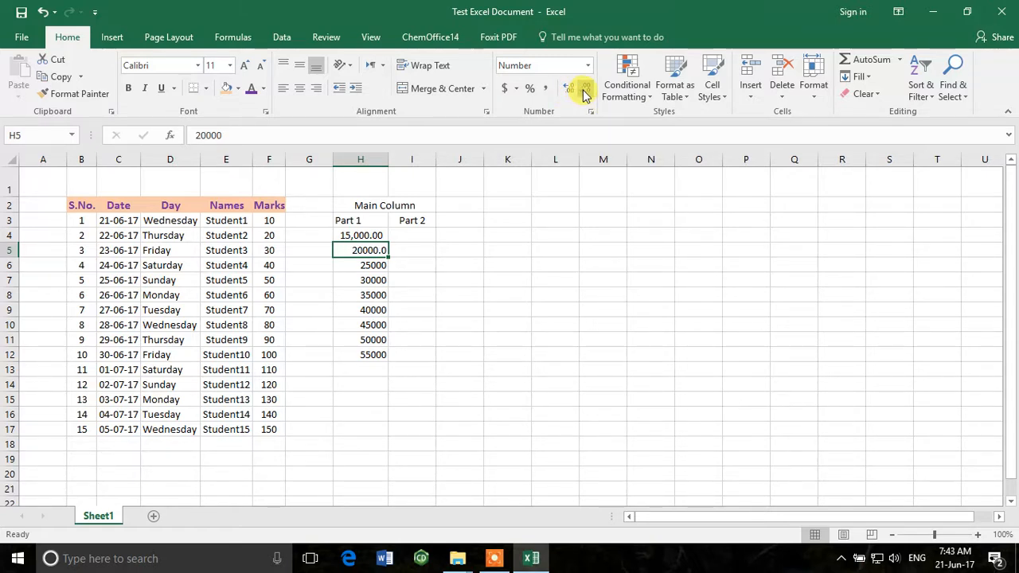
pyautogui.click(569, 92)
pyautogui.doubleClick(586, 94)
# Extend the values in H4:H12 to three decimal places and reduce them to two
pyautogui.moveTo(378, 235); pyautogui.dragTo(371, 350)
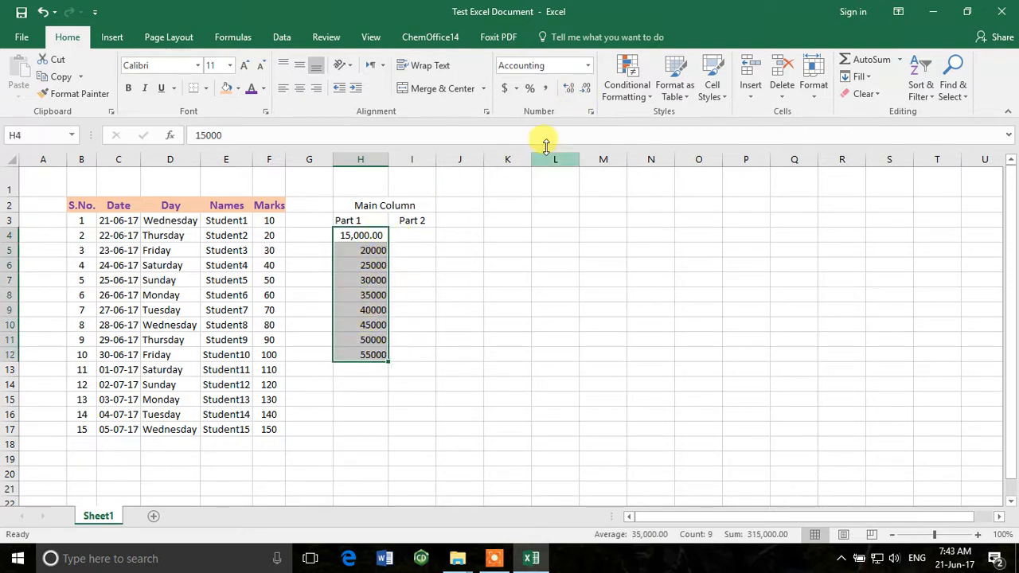
pyautogui.click(569, 92)
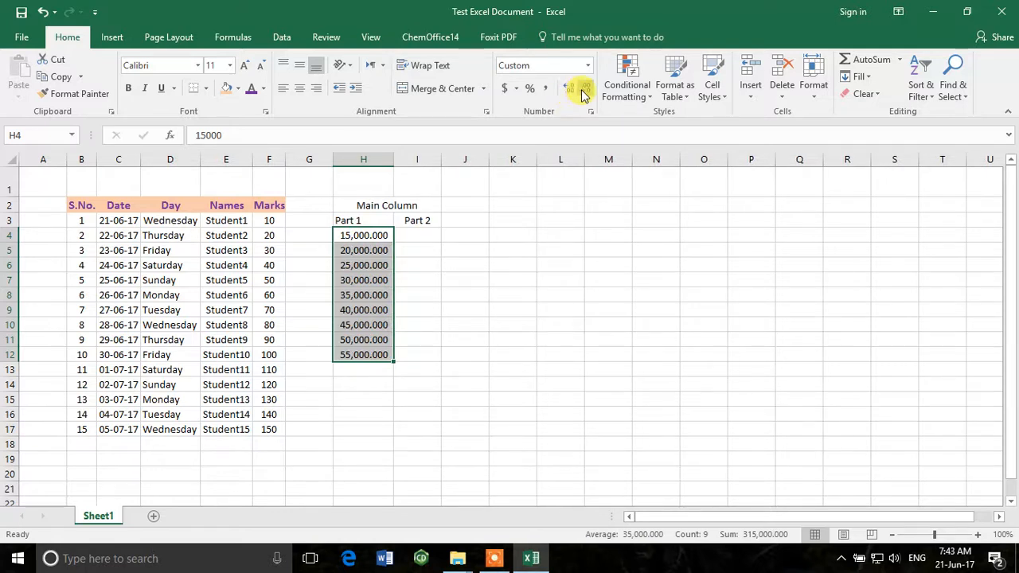
pyautogui.click(584, 89)
pyautogui.click(466, 371)
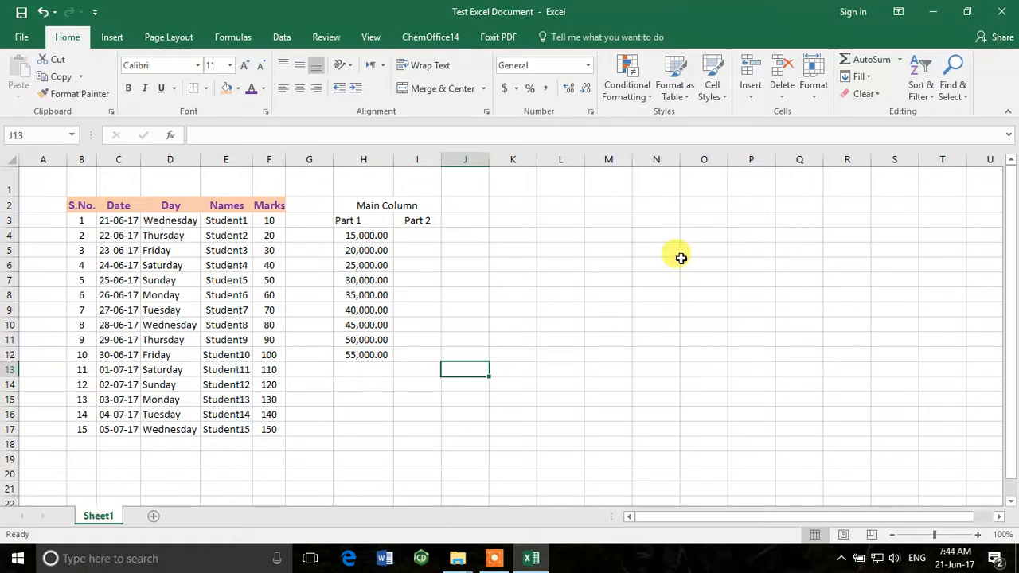
# Total the values in H4:H12 with AutoSum in H13, and check the resulting formula
pyautogui.click(901, 62)
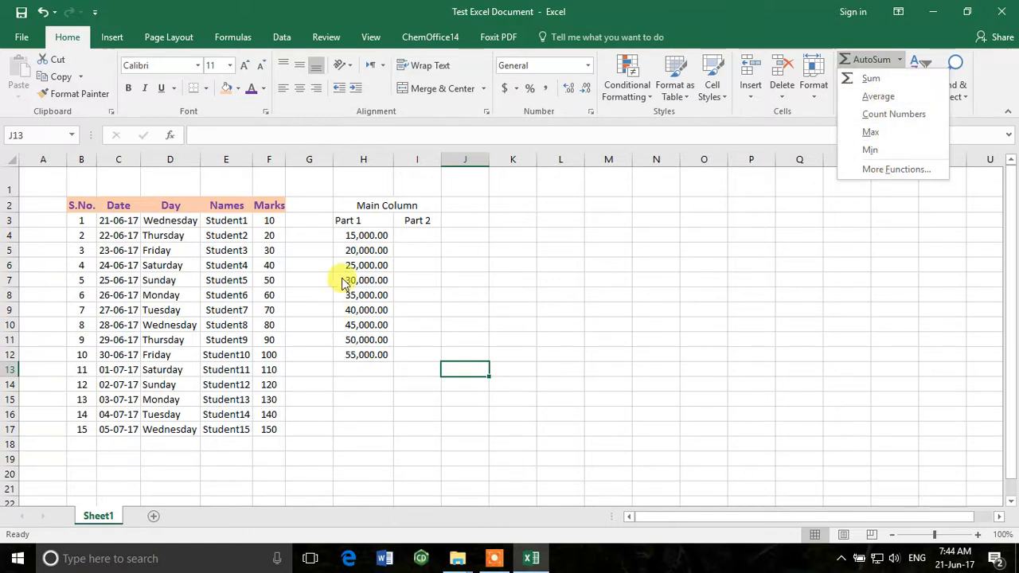
pyautogui.click(362, 239)
pyautogui.moveTo(366, 235); pyautogui.dragTo(368, 351)
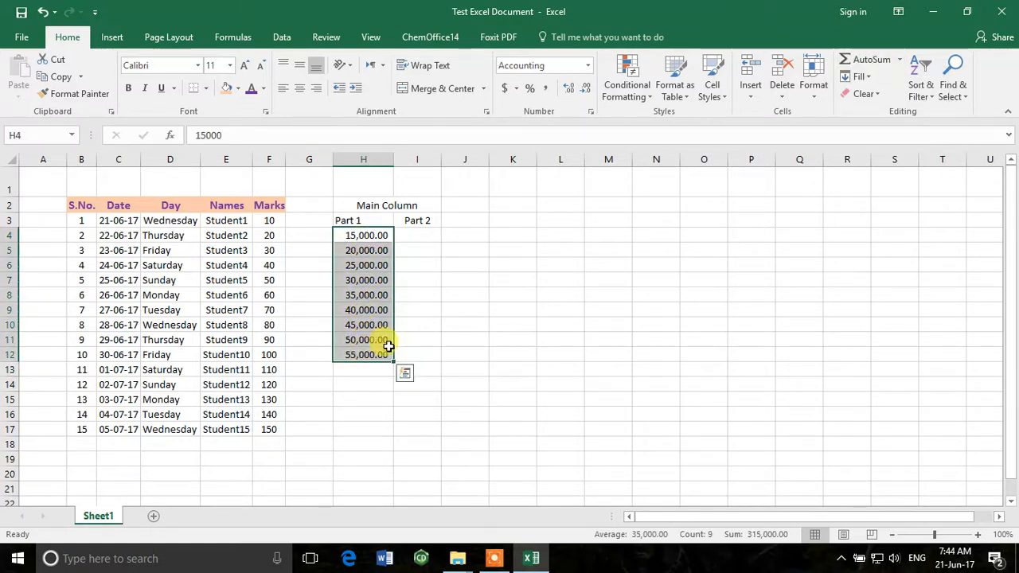
pyautogui.click(870, 63)
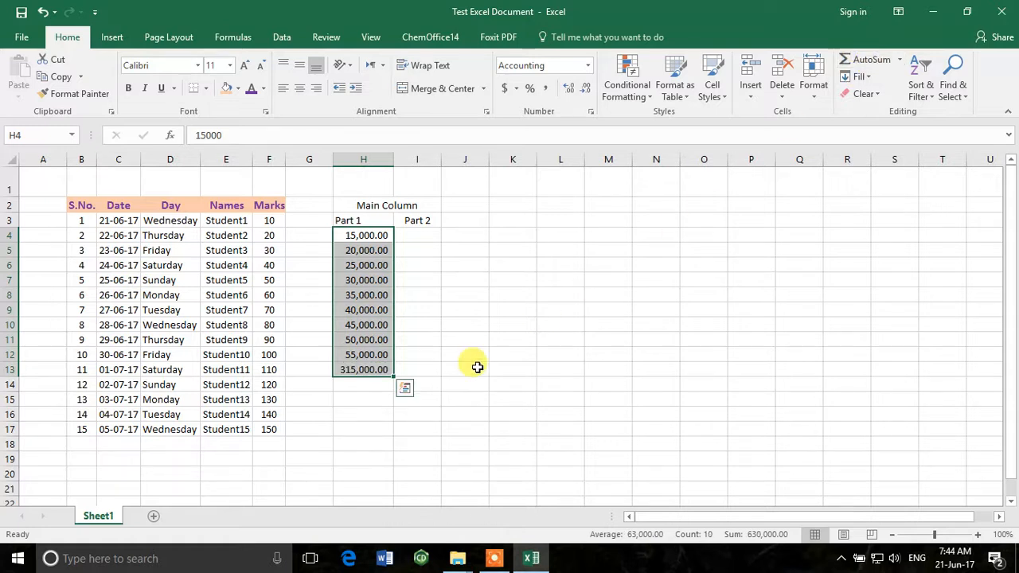
pyautogui.click(354, 371)
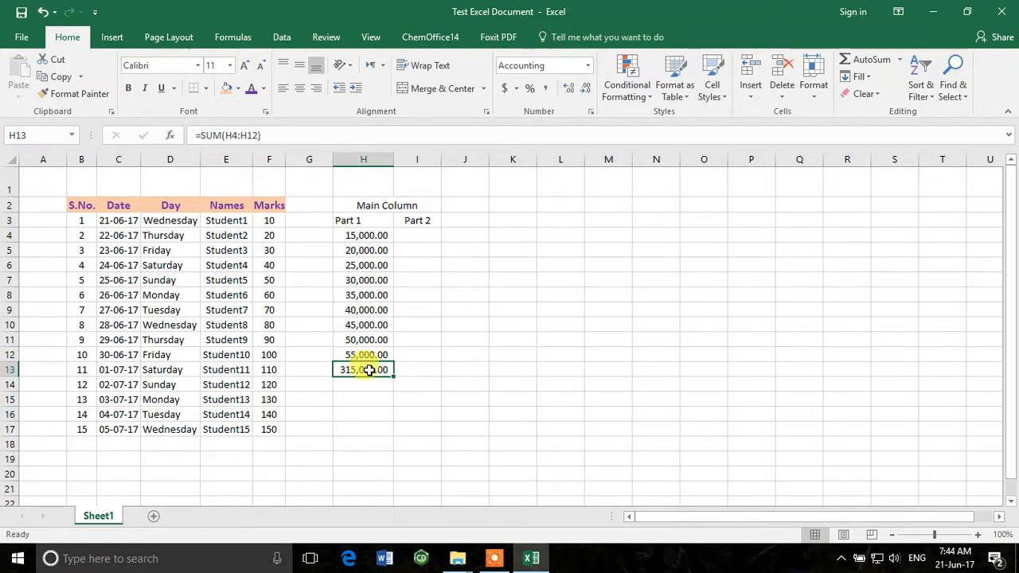
# Calculate the average of H4:H12 in H14 with the AutoSum Average function, and check its formula
pyautogui.moveTo(373, 235); pyautogui.dragTo(385, 355)
pyautogui.click(899, 60)
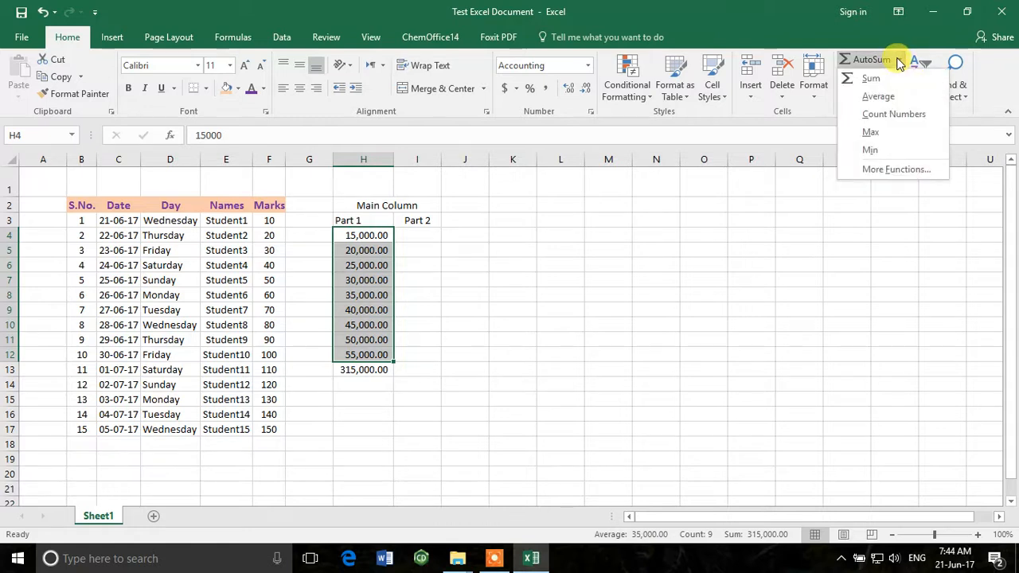
pyautogui.click(878, 97)
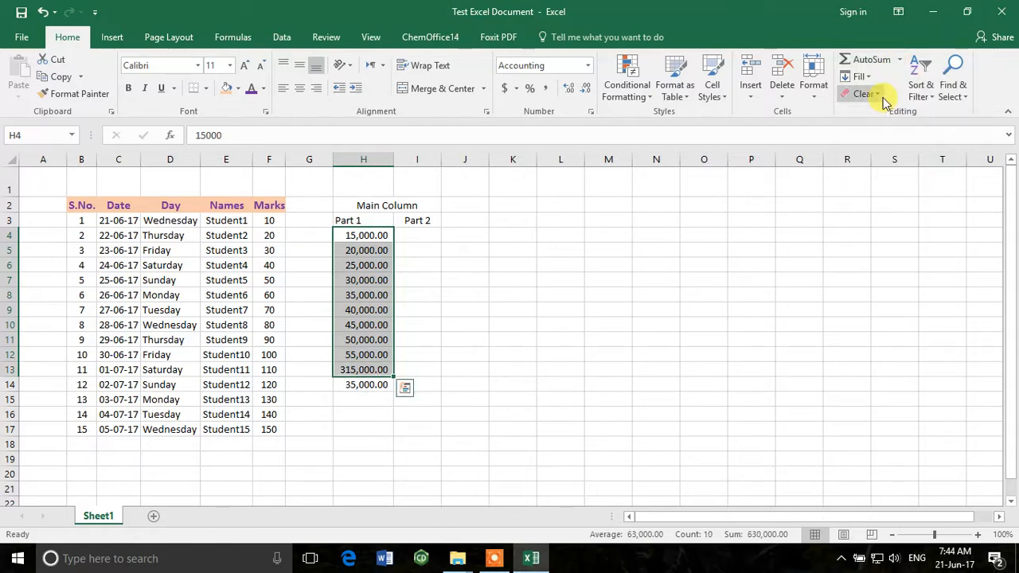
pyautogui.click(362, 386)
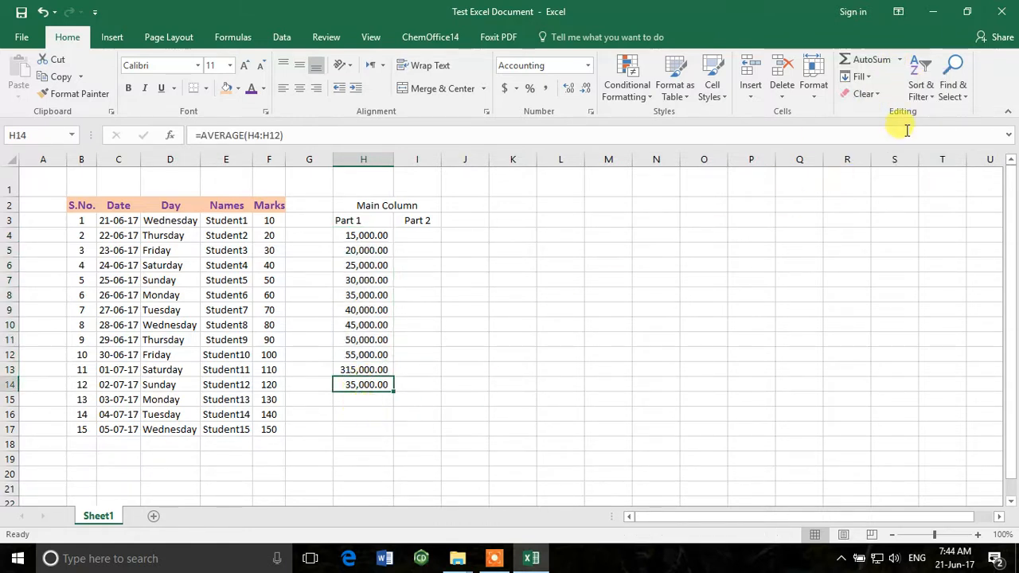
pyautogui.click(872, 76)
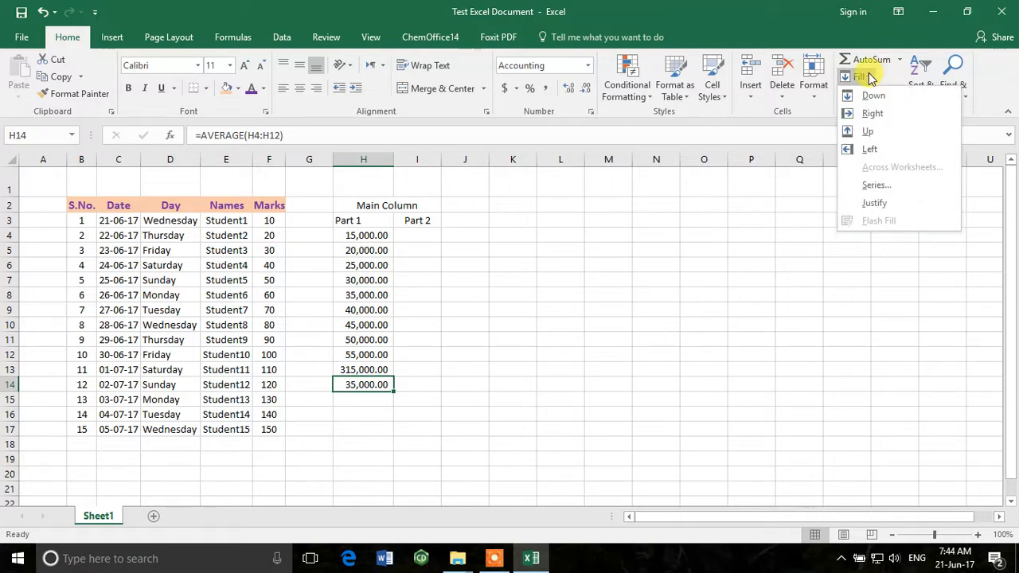
pyautogui.click(732, 222)
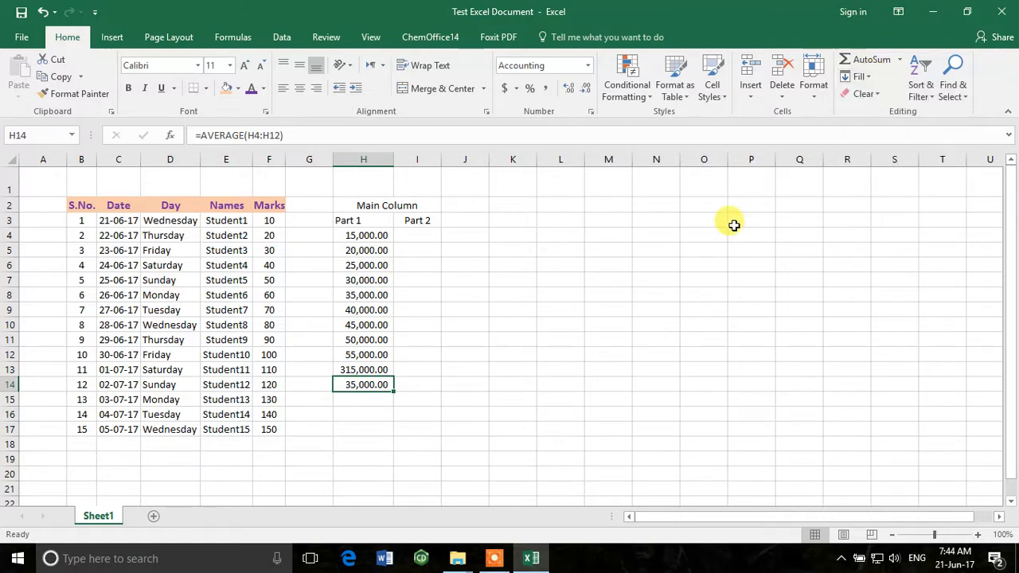
pyautogui.click(925, 97)
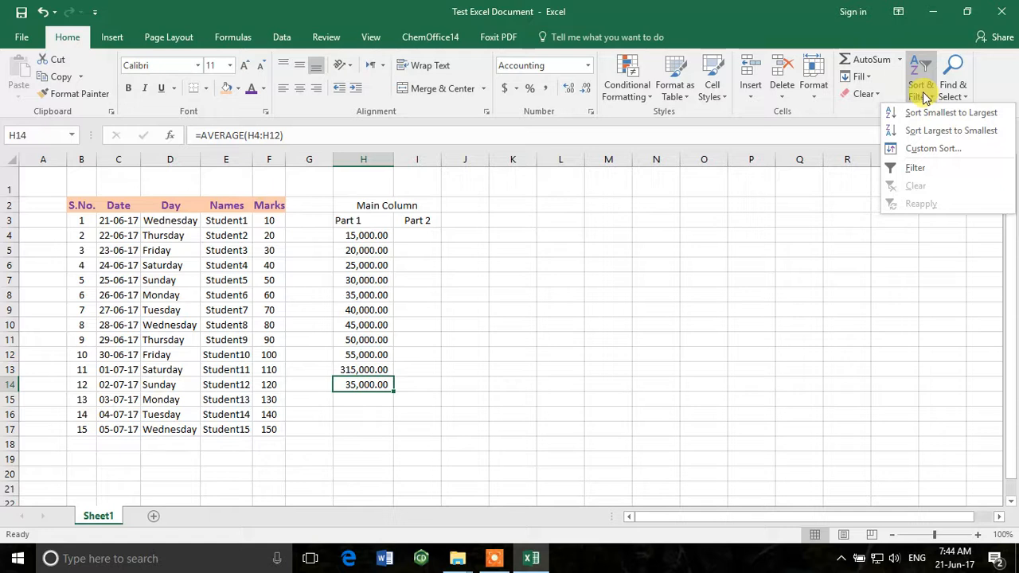
pyautogui.click(416, 267)
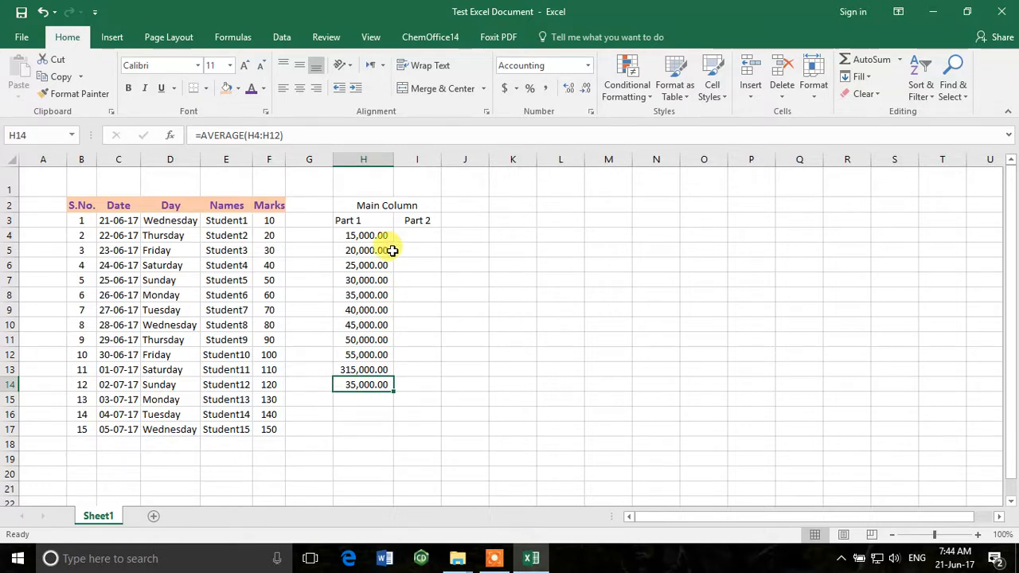
pyautogui.click(451, 309)
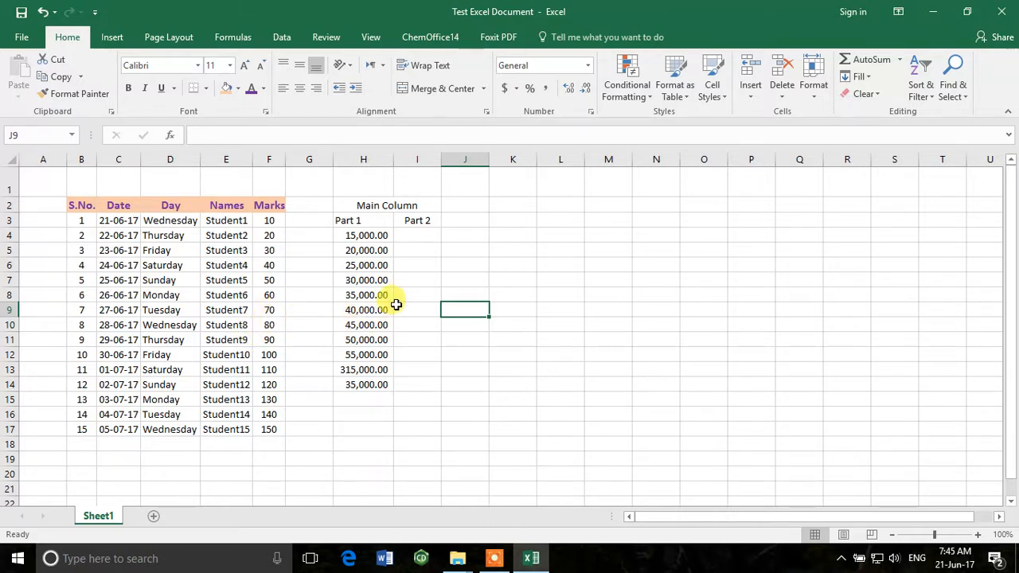
pyautogui.click(373, 292)
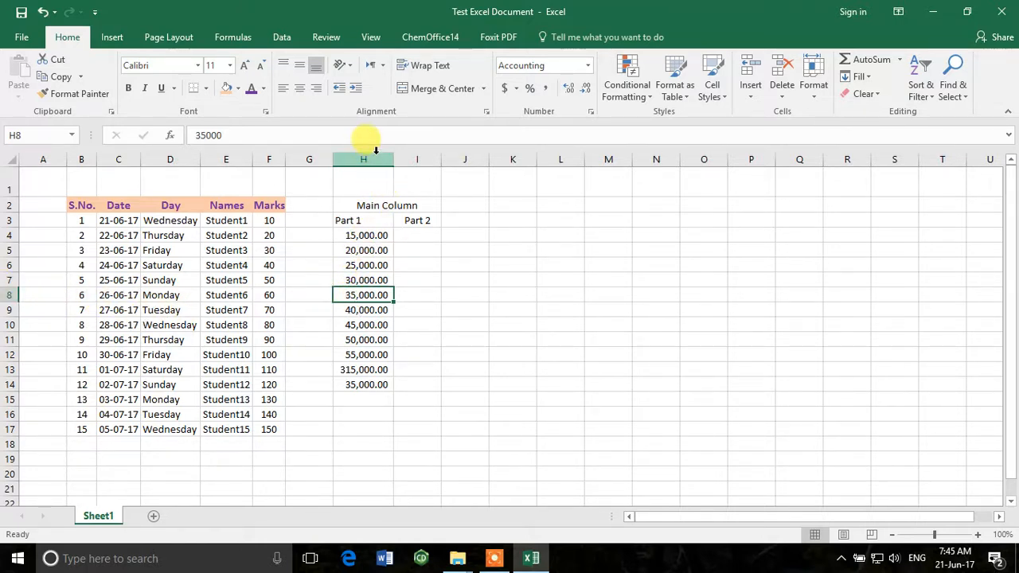
pyautogui.click(268, 218)
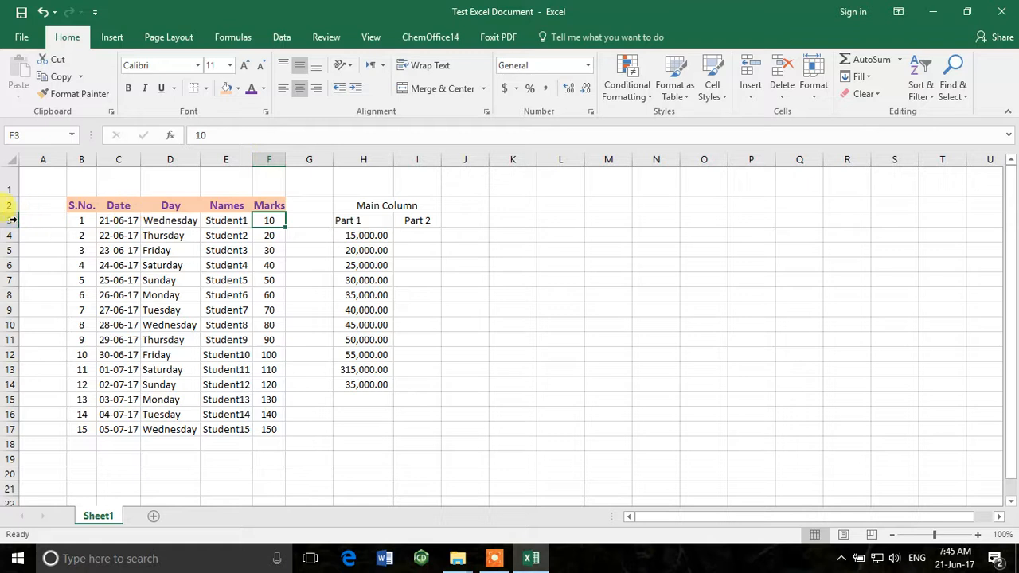
pyautogui.click(220, 321)
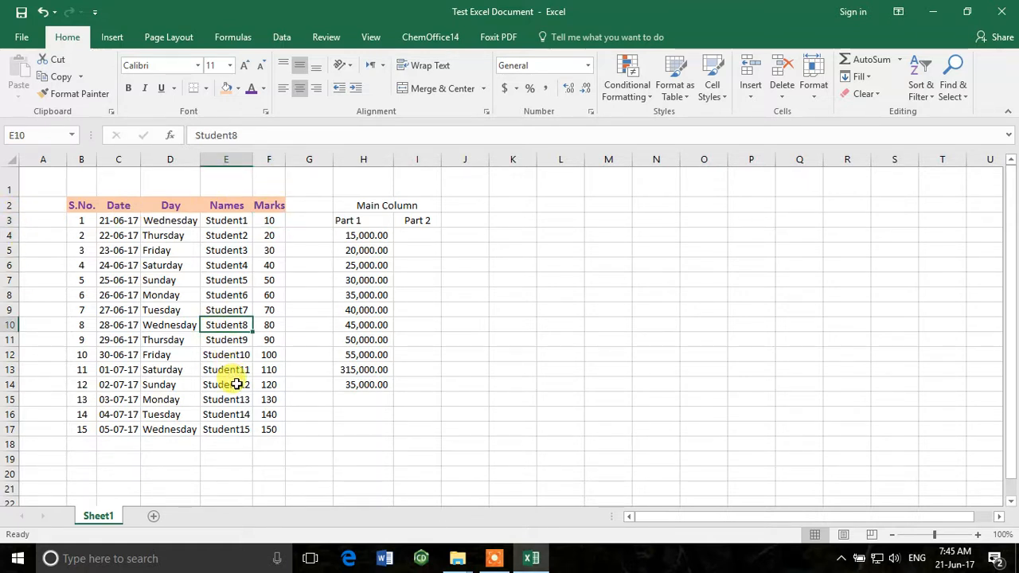
pyautogui.click(114, 202)
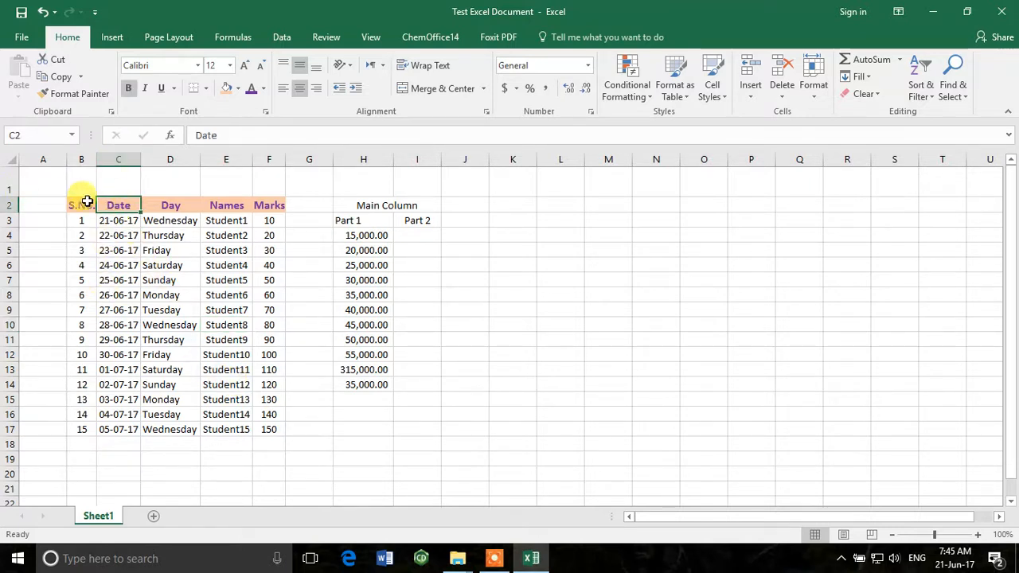
pyautogui.click(355, 279)
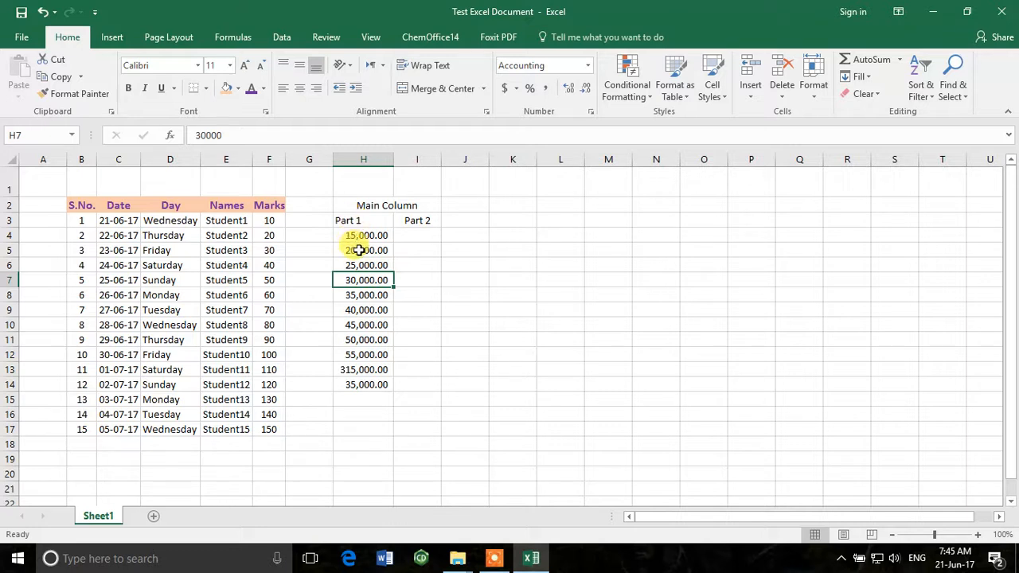
pyautogui.click(224, 309)
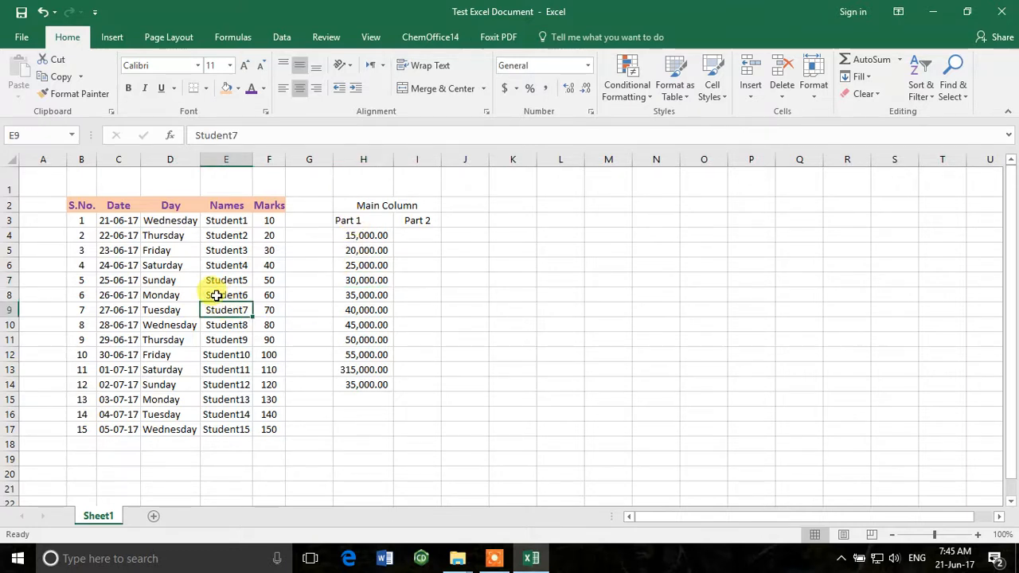
pyautogui.click(269, 252)
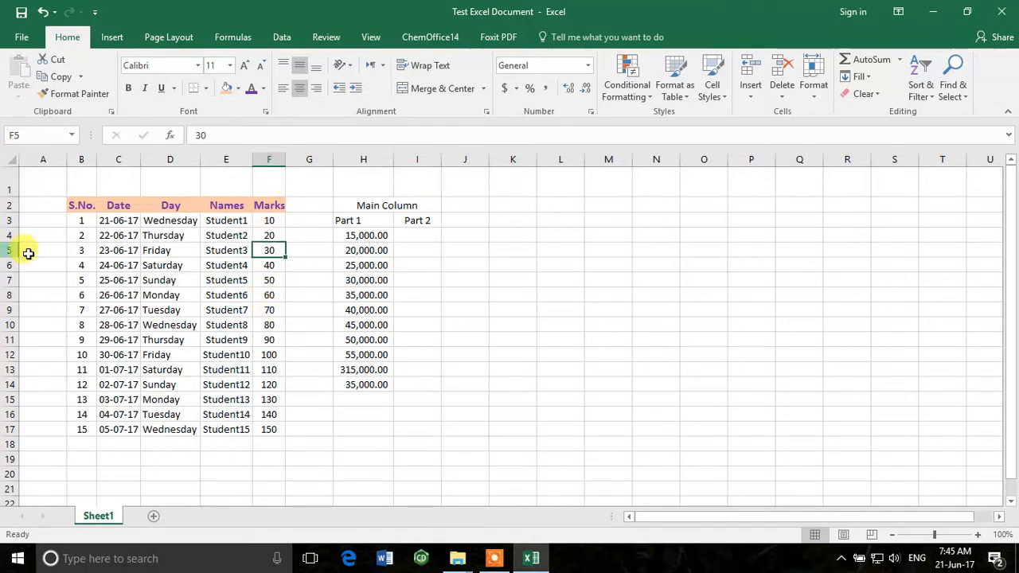
pyautogui.click(421, 285)
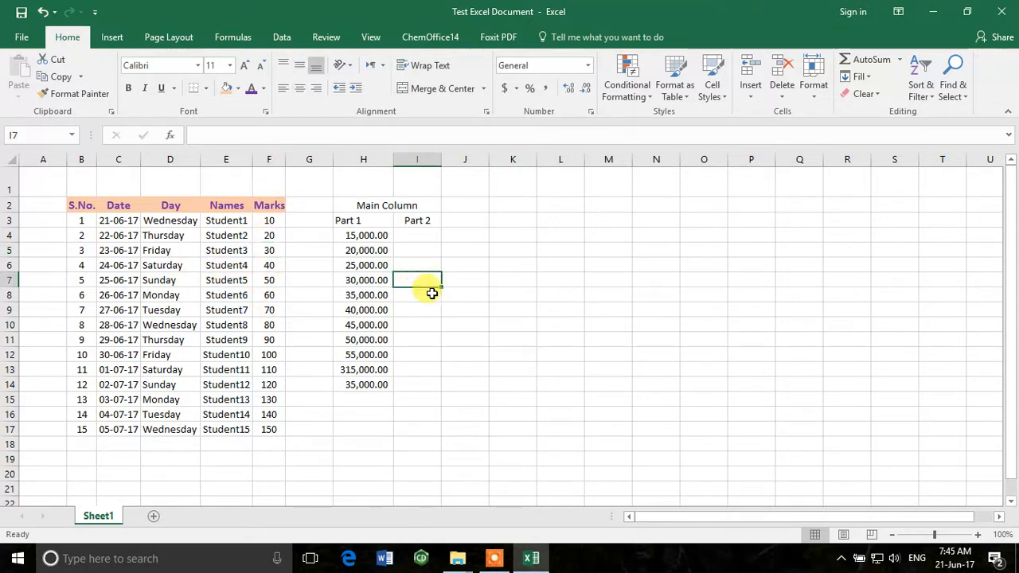